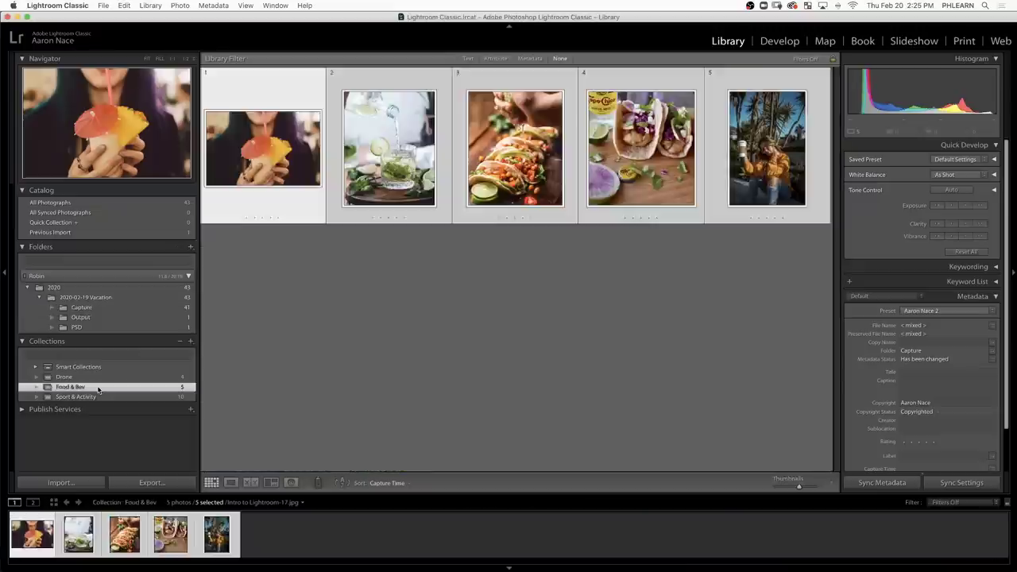
Step: View the photos in the Sport & Activity collection and in the Drone collection
left_click(111, 398)
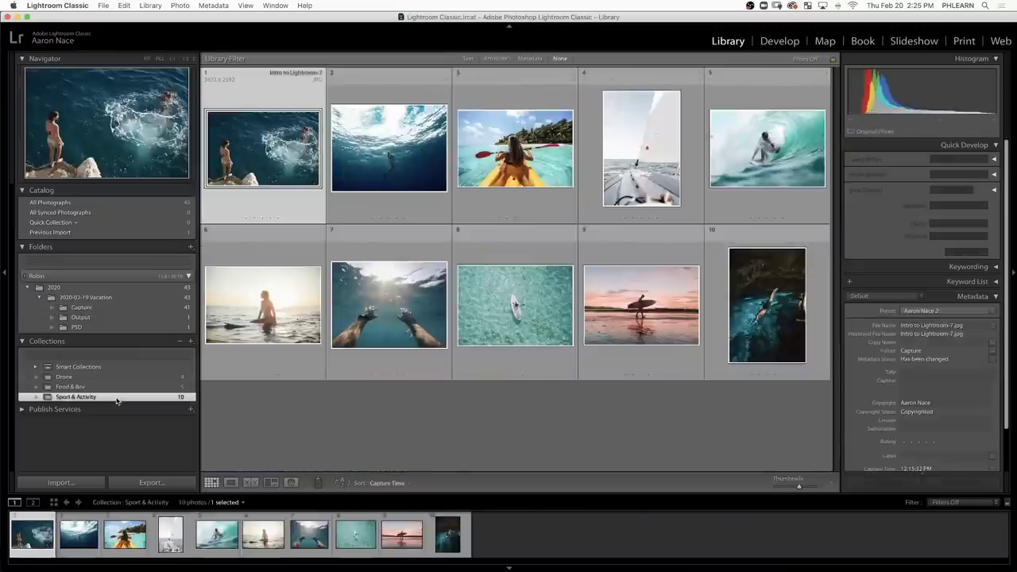
left_click(111, 376)
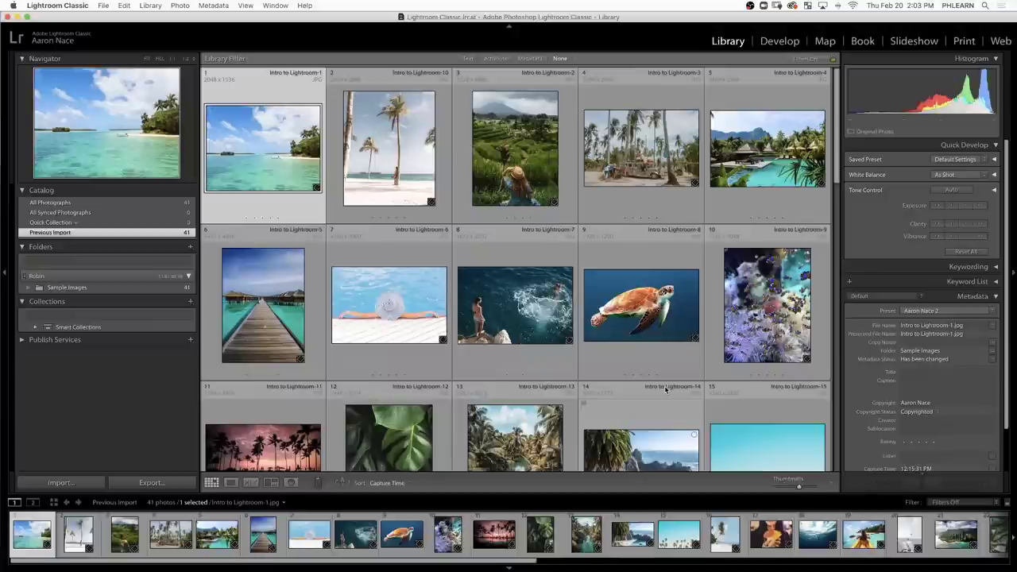
left_click(57, 5)
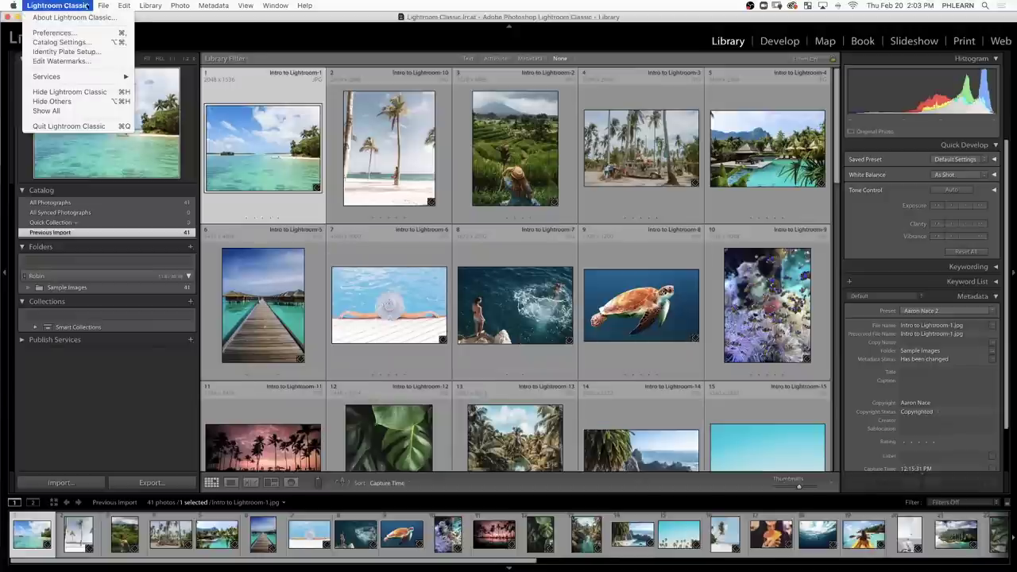
mouse_move(260, 9)
left_click(150, 6)
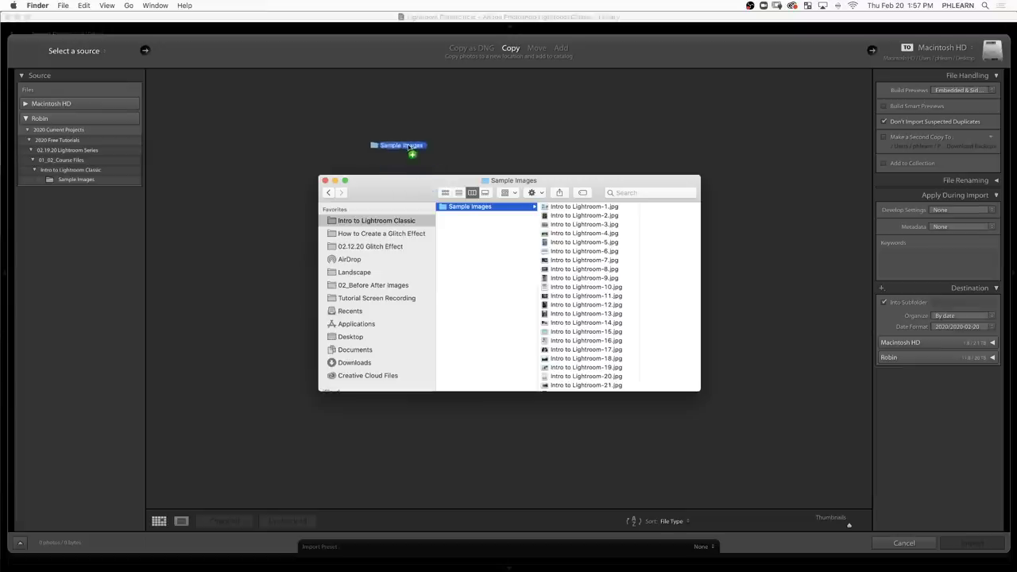
Step: Load the Sample Images folder into the import window and set the new metadata preset's copyright status to Copyrighted
left_click_drag(411, 152, 404, 120)
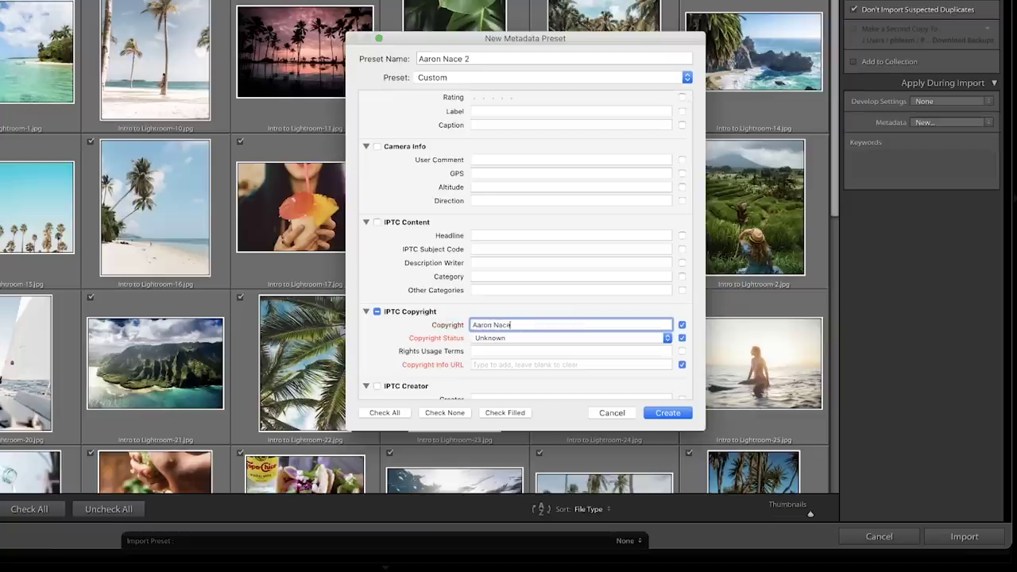
left_click(525, 337)
left_click(496, 348)
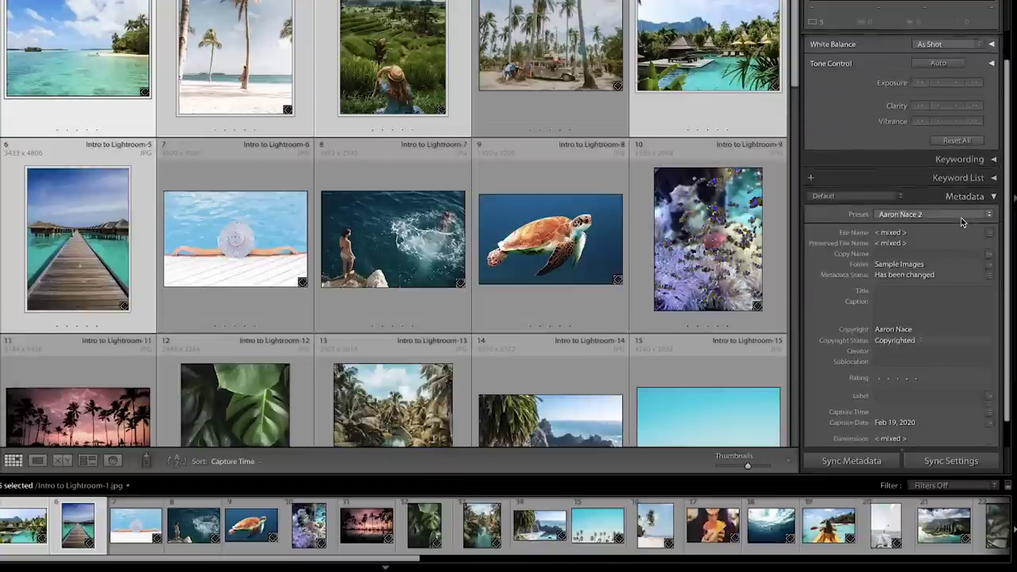
Step: View the Output folder of the 2020-02-19 Vacation shoot and the Sport & Activity and Drone collections
scroll(875, 318, "down", 1)
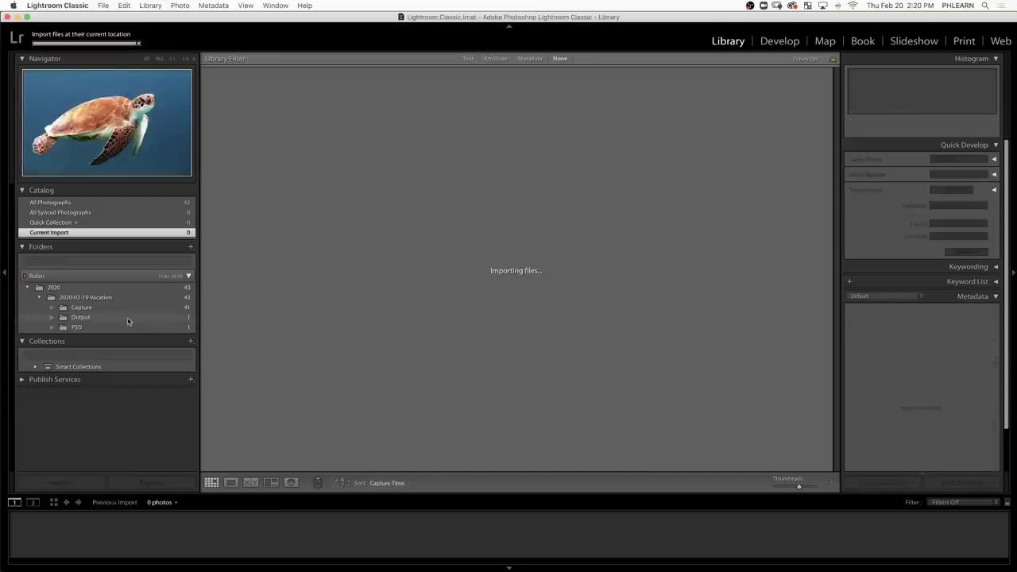
left_click(127, 318)
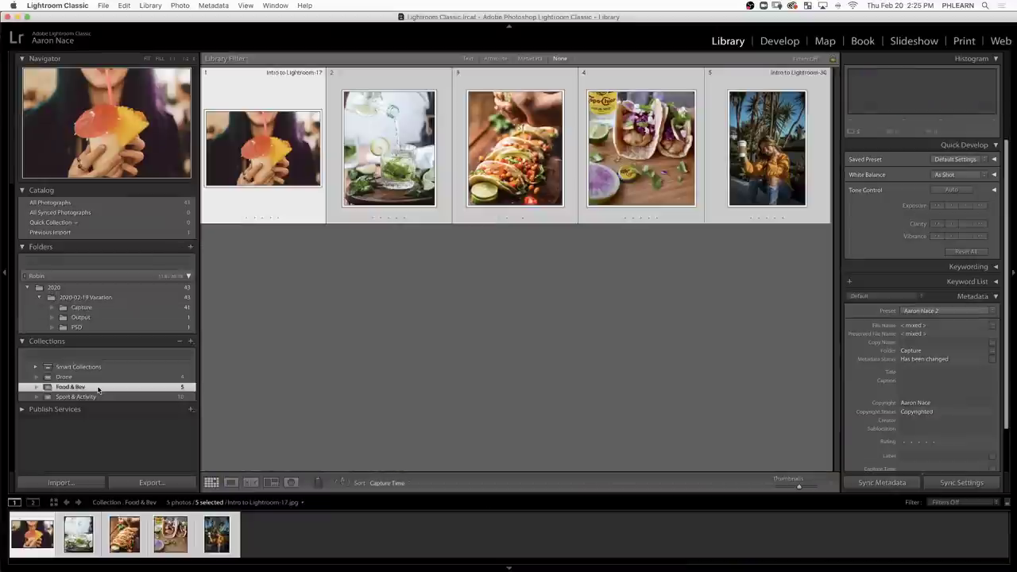
left_click(111, 396)
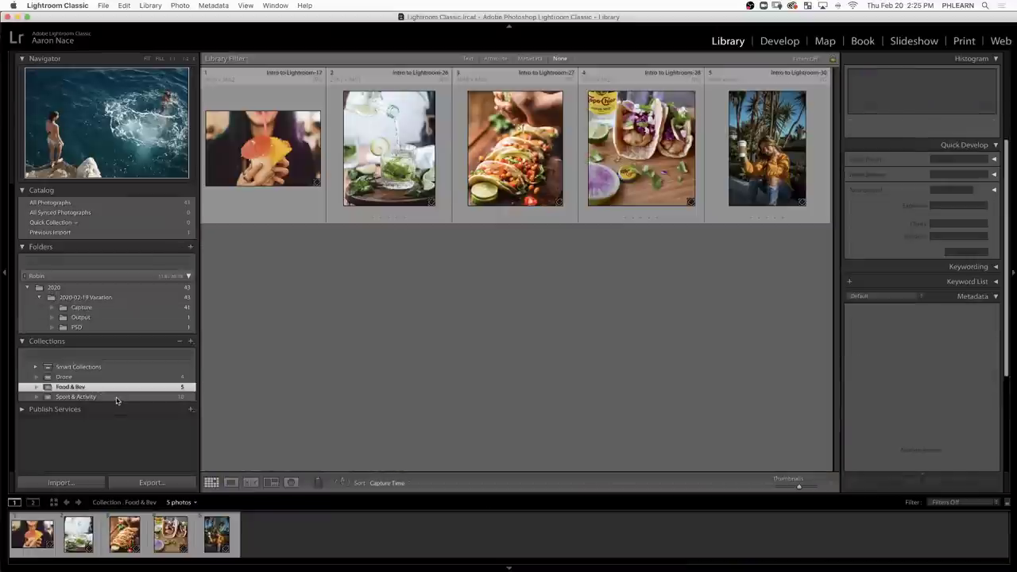
left_click(71, 376)
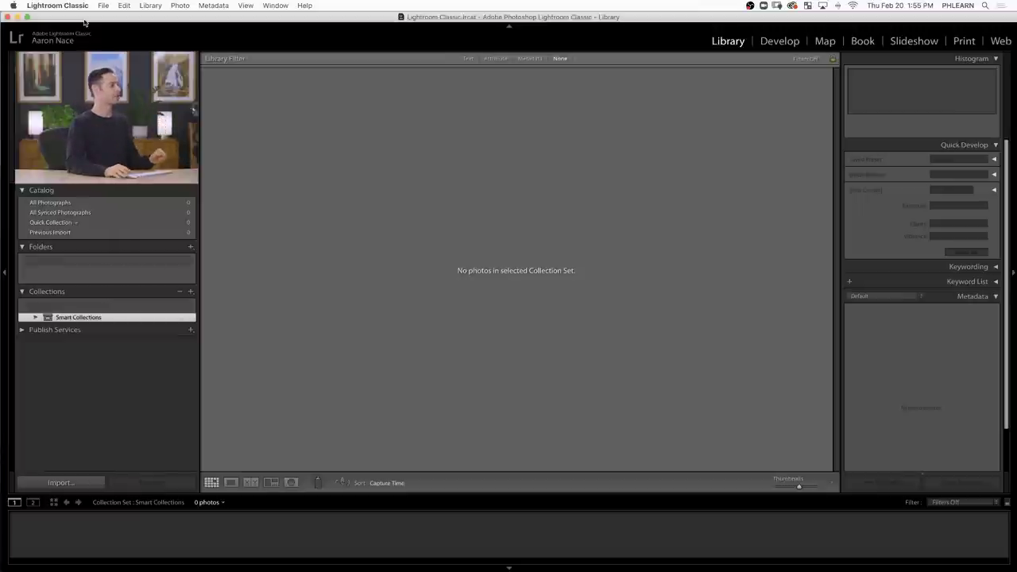
Step: Start a photo and video import and show the Robin drive's folders among the sources
left_click(104, 6)
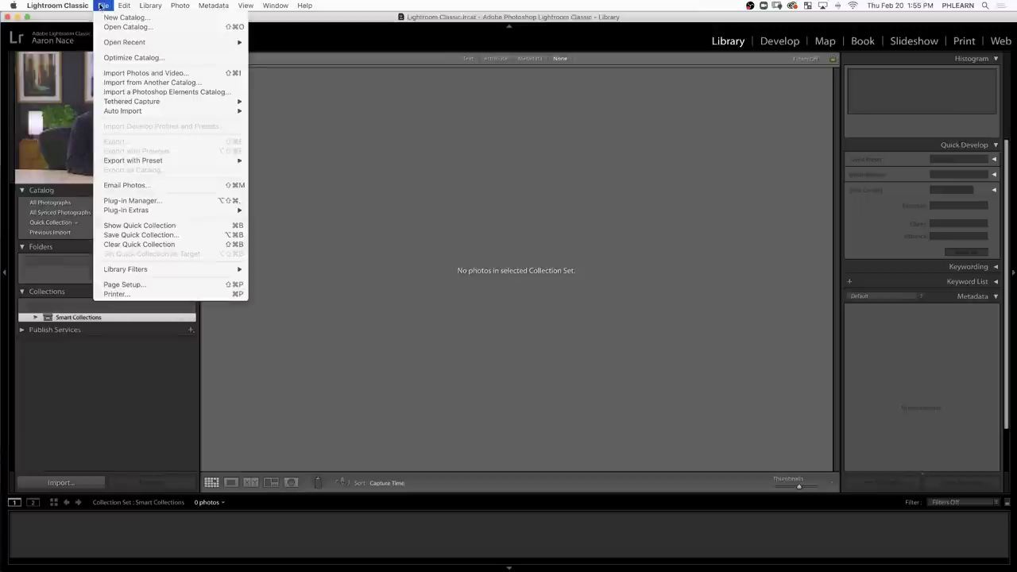
left_click(156, 75)
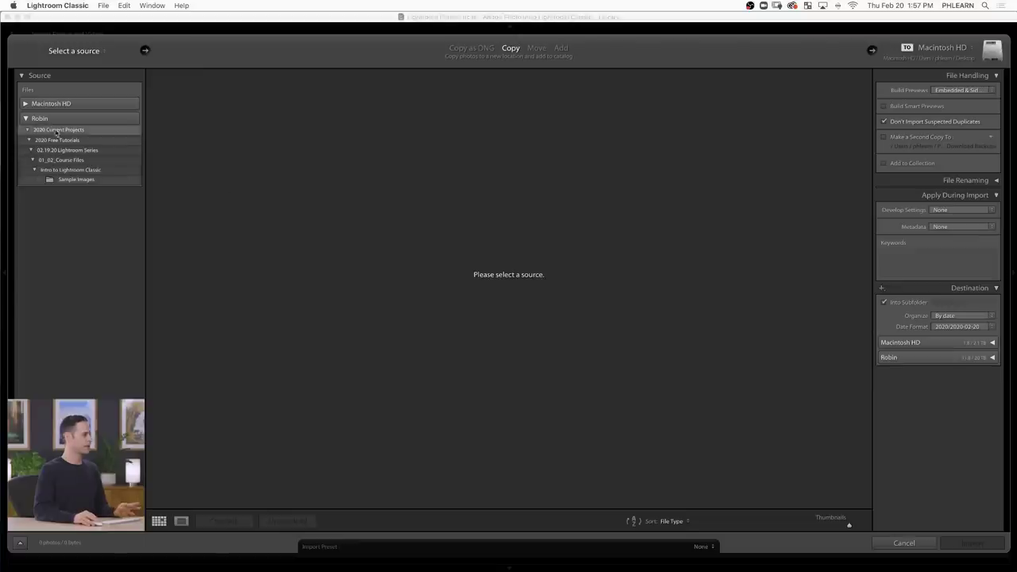
left_click(24, 118)
left_click(25, 118)
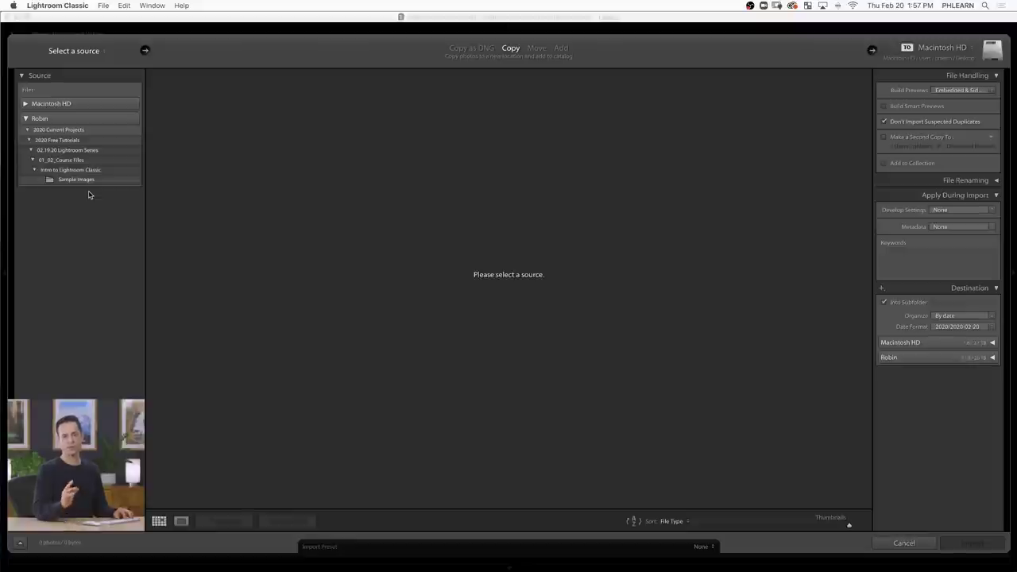
Step: Switch to Finder and load the Sample Images folder into the import window as the source
key("cmd+Tab")
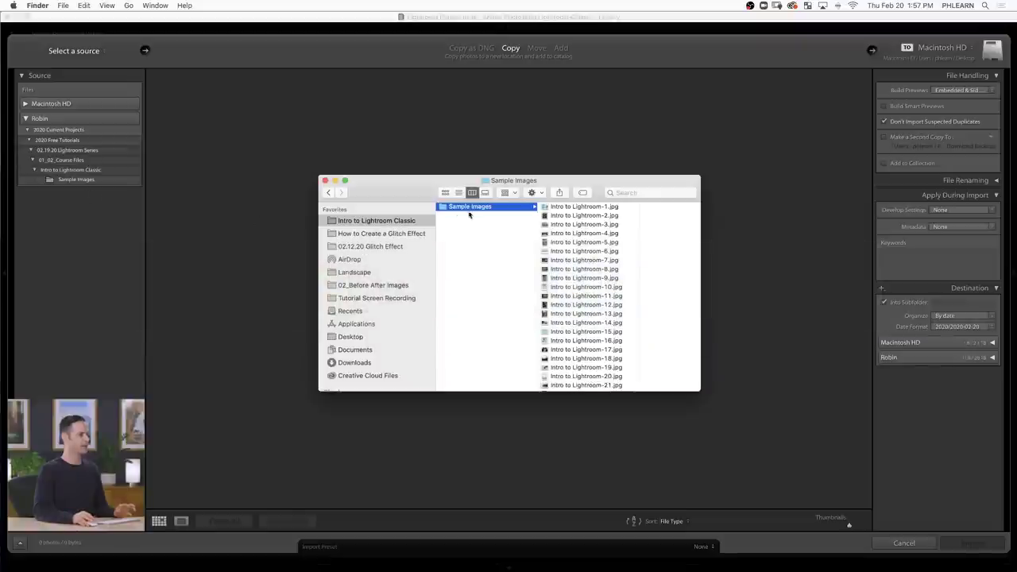
left_click_drag(476, 209, 424, 181)
left_click_drag(404, 119, 403, 120)
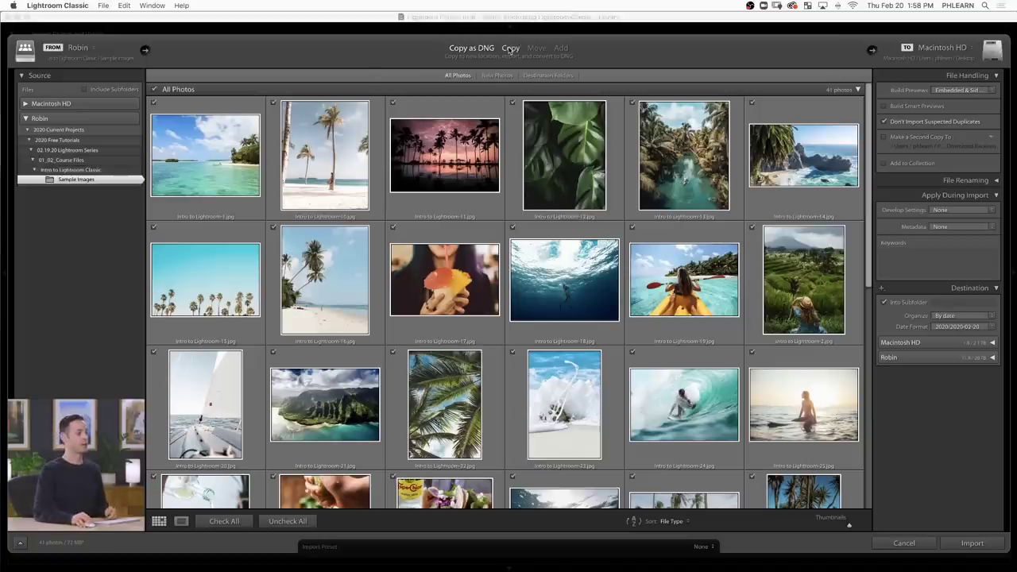
Step: Set the import method to Add so the photos are catalogued without being moved
left_click(509, 49)
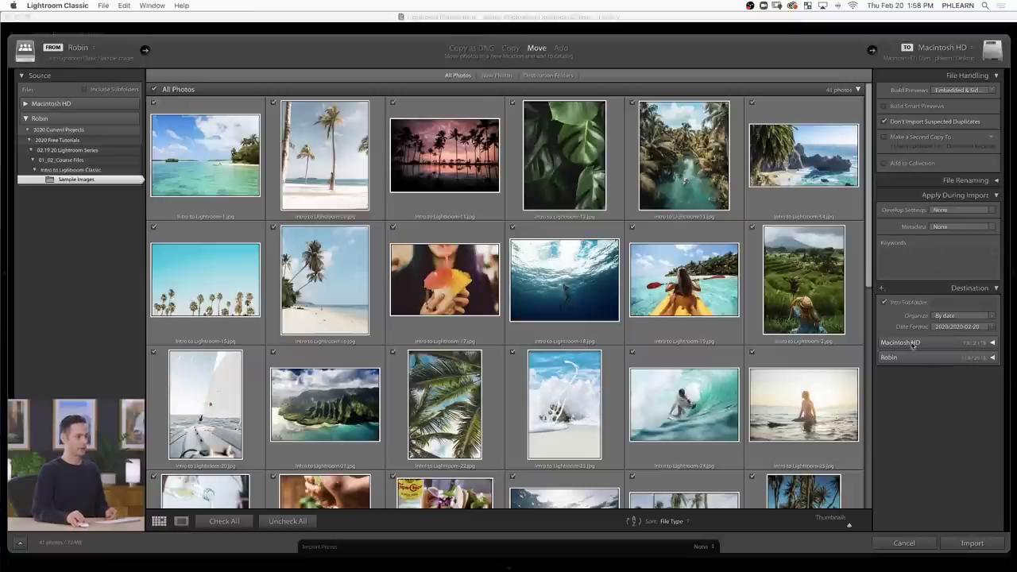
left_click(562, 48)
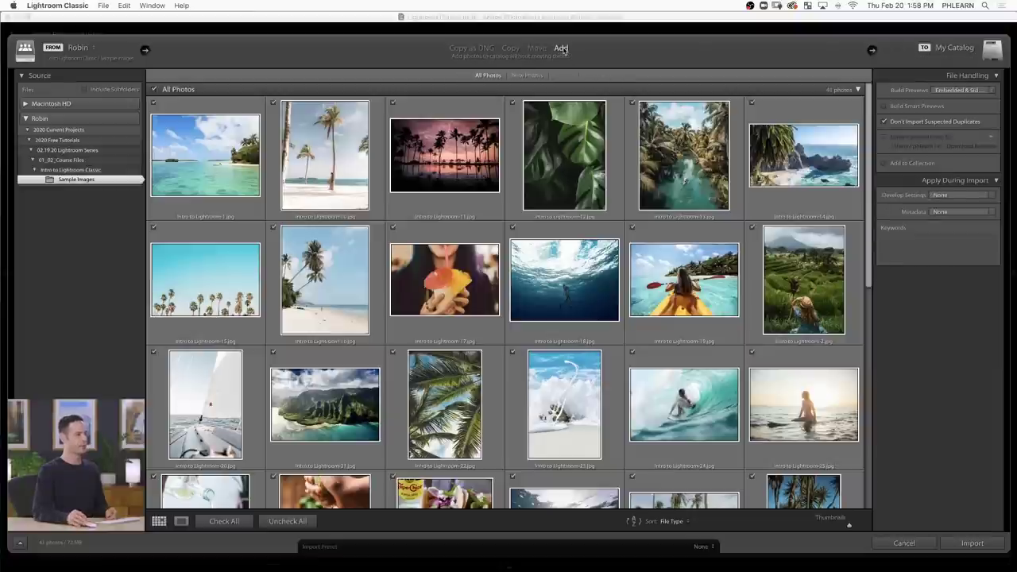
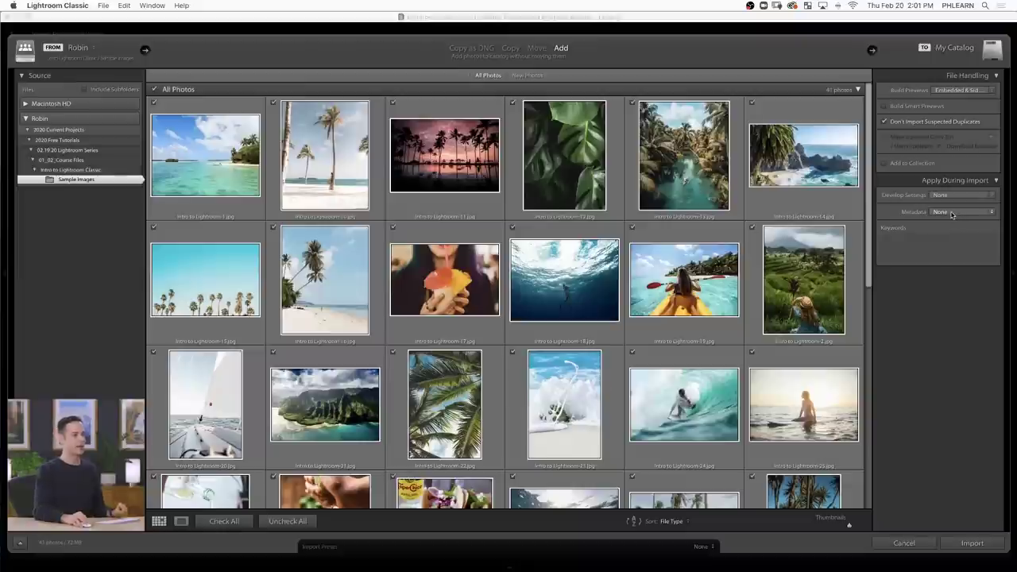
Step: Start a new import metadata preset and name it with the photographer's name followed by 2
left_click(952, 212)
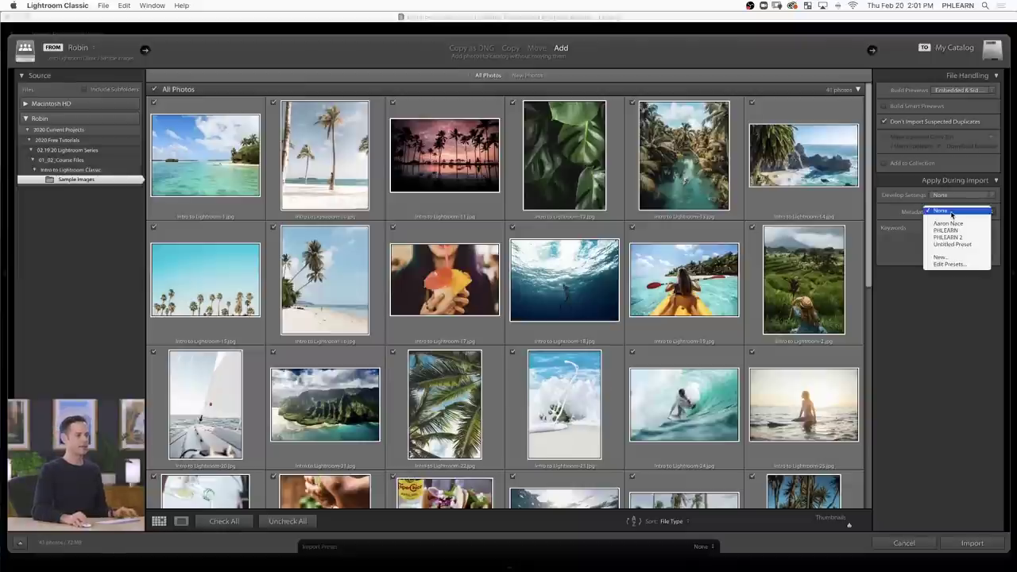
left_click(956, 259)
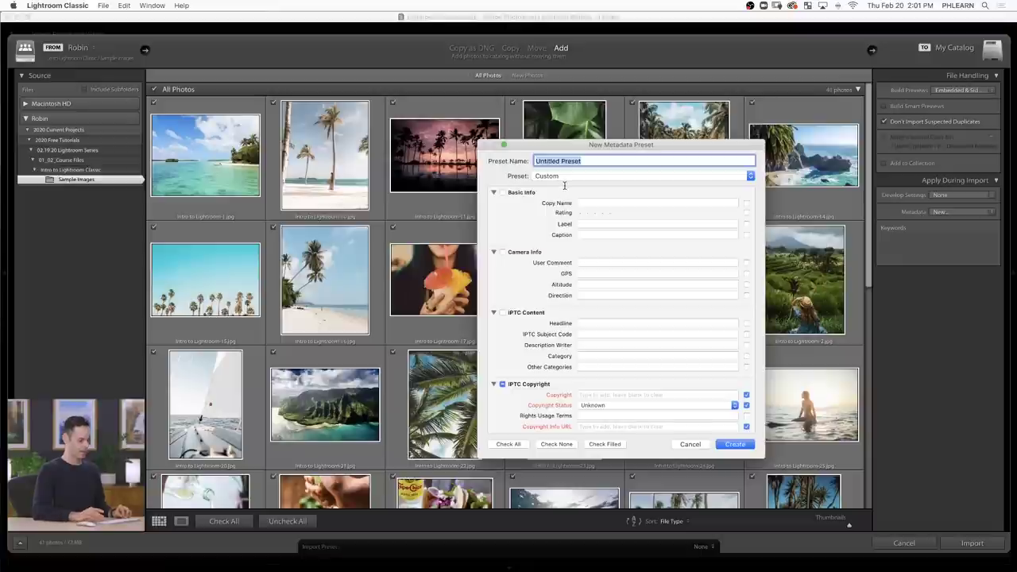
type("Aaron Nace 2")
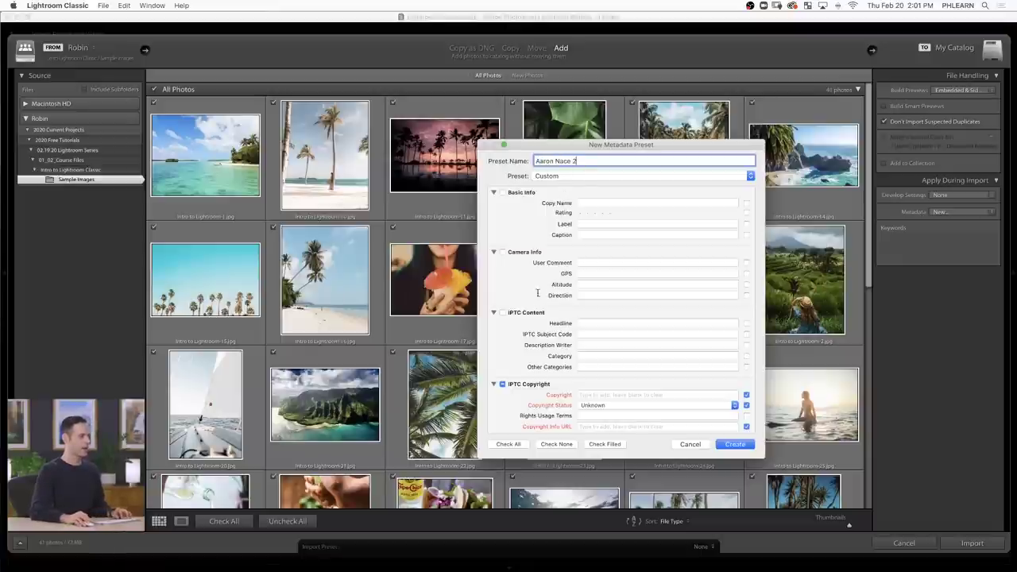
Step: Enter the photographer's name as the IPTC copyright and set the copyright status to Copyrighted
scroll(556, 317, "down", 1)
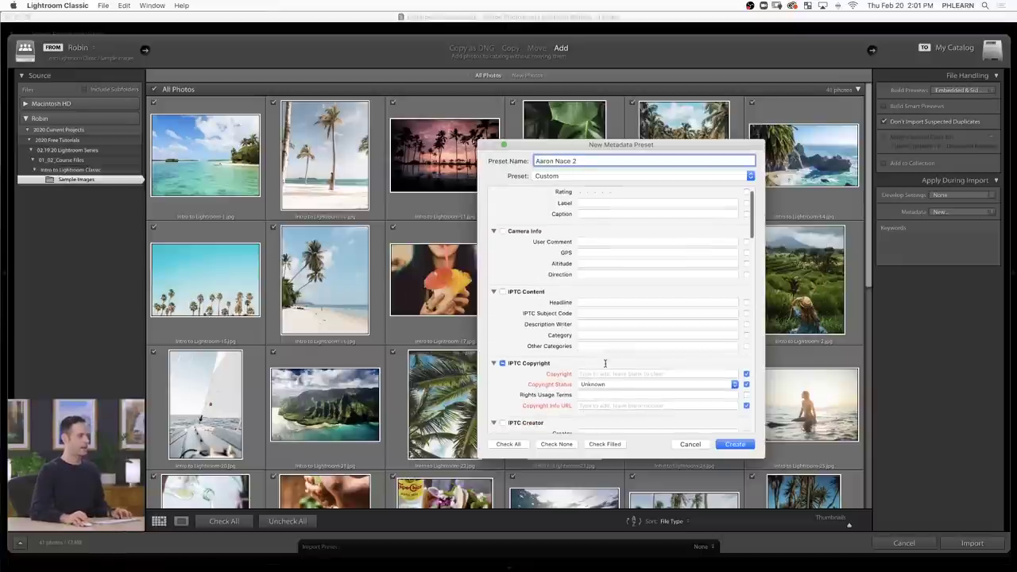
left_click(636, 395)
type("Aaron Nace")
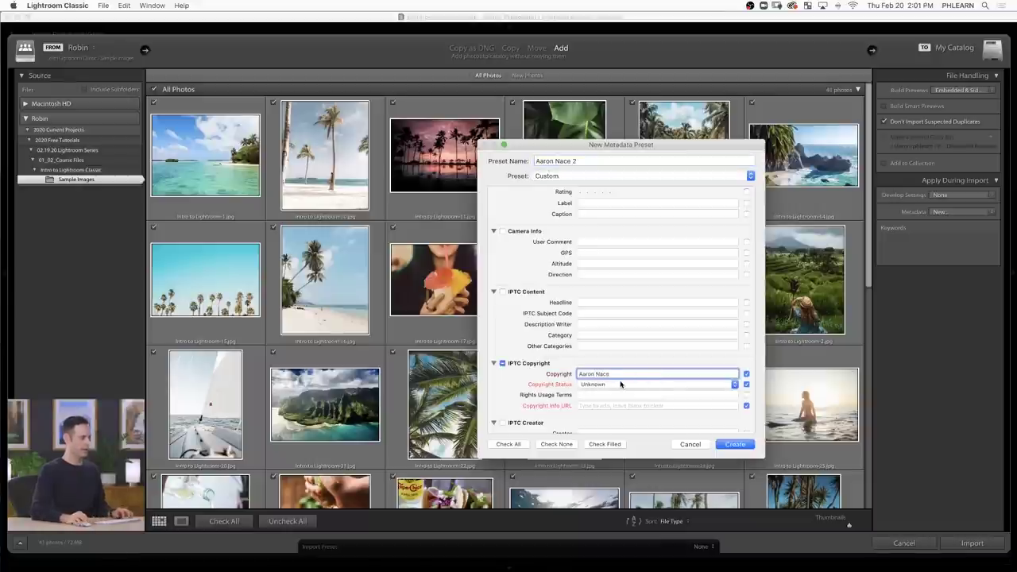
left_click(620, 385)
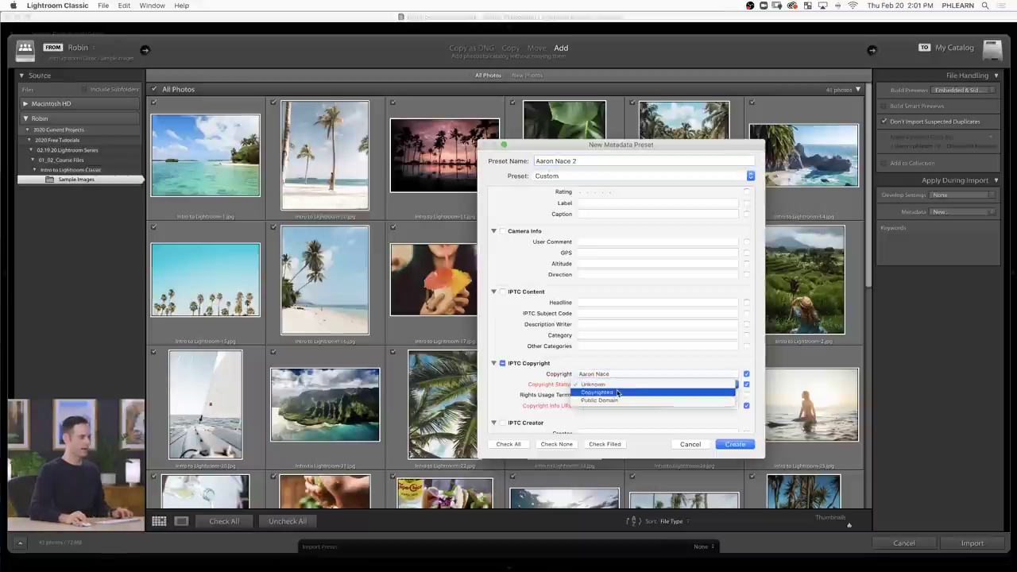
left_click(619, 395)
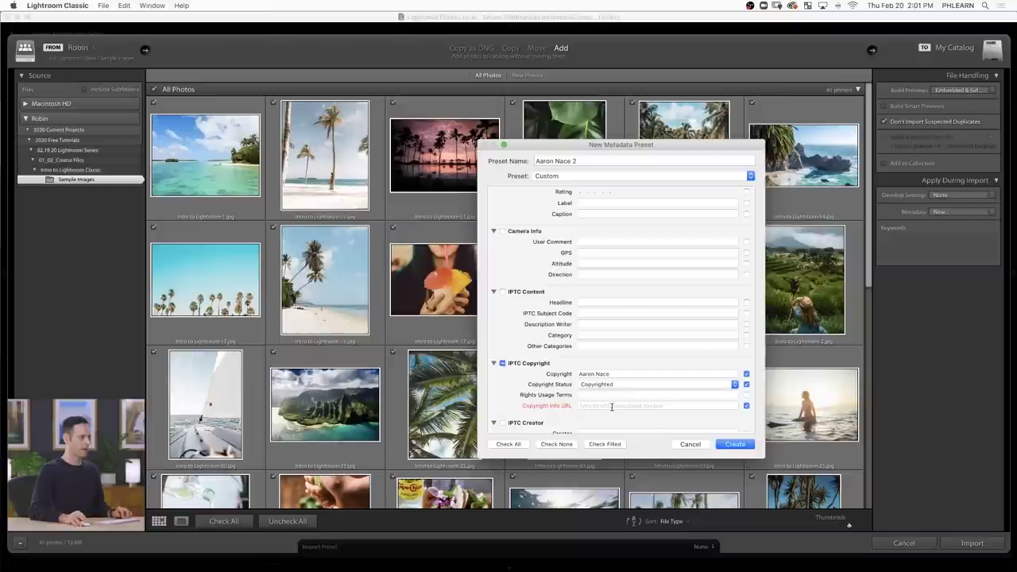
Step: Enter the photographer's website address as the preset's copyright info URL
left_click(612, 407)
type("aa")
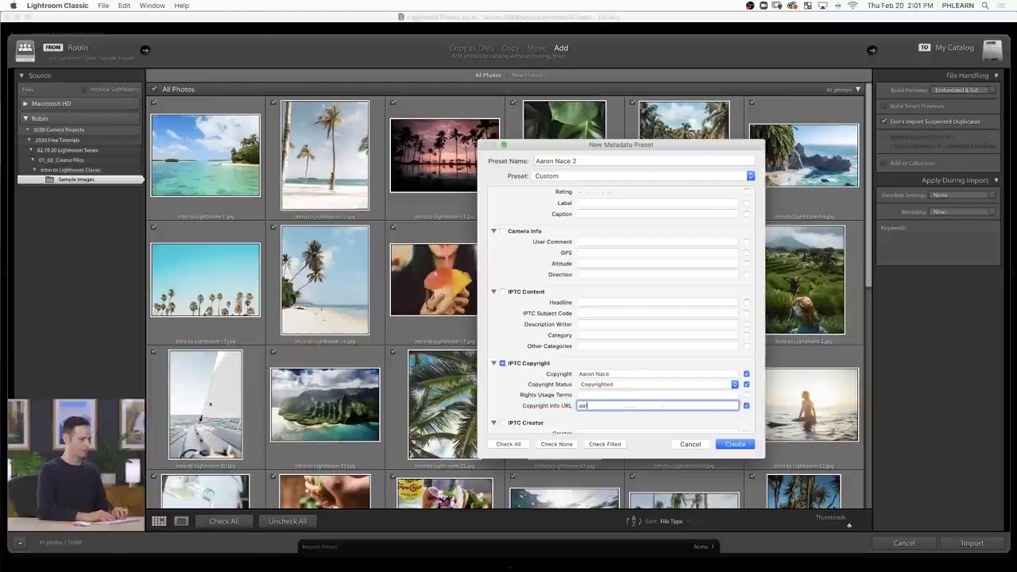
type("ron-nace.copm")
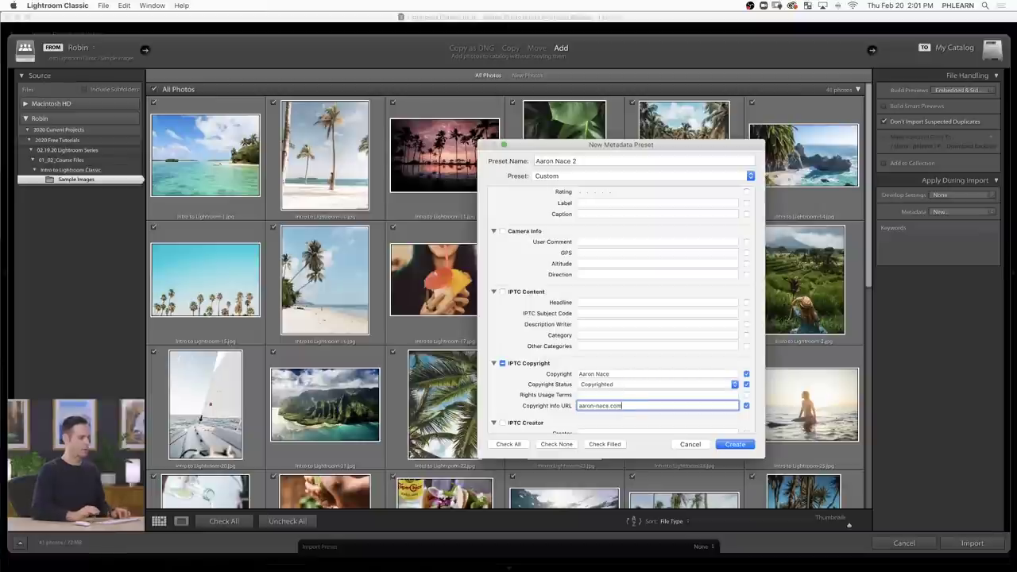
Step: Look over the remaining metadata fields, create the preset and select it as the metadata for this import
scroll(606, 382, "up", 1)
scroll(608, 346, "down", 10)
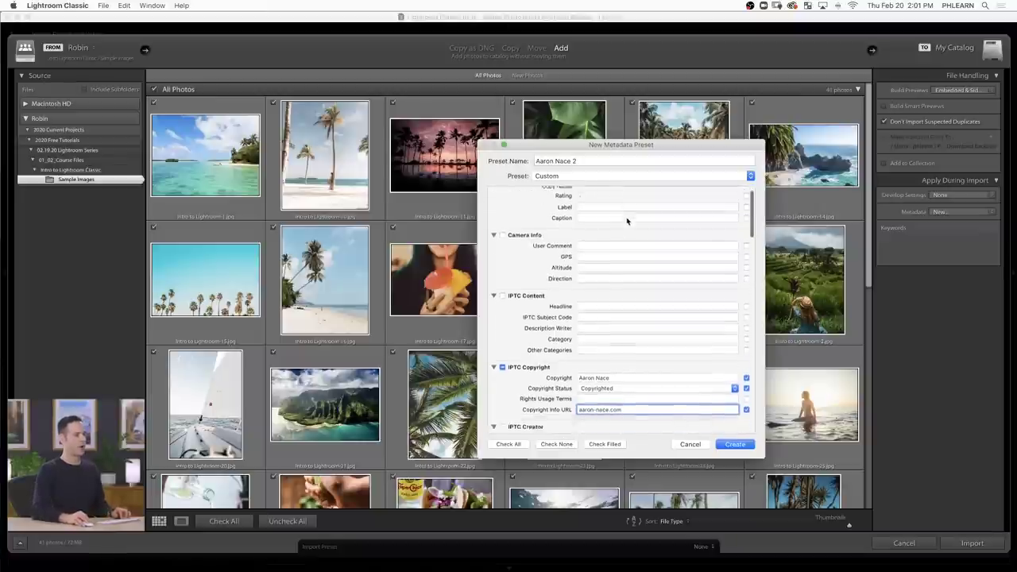
scroll(626, 222, "up", 8)
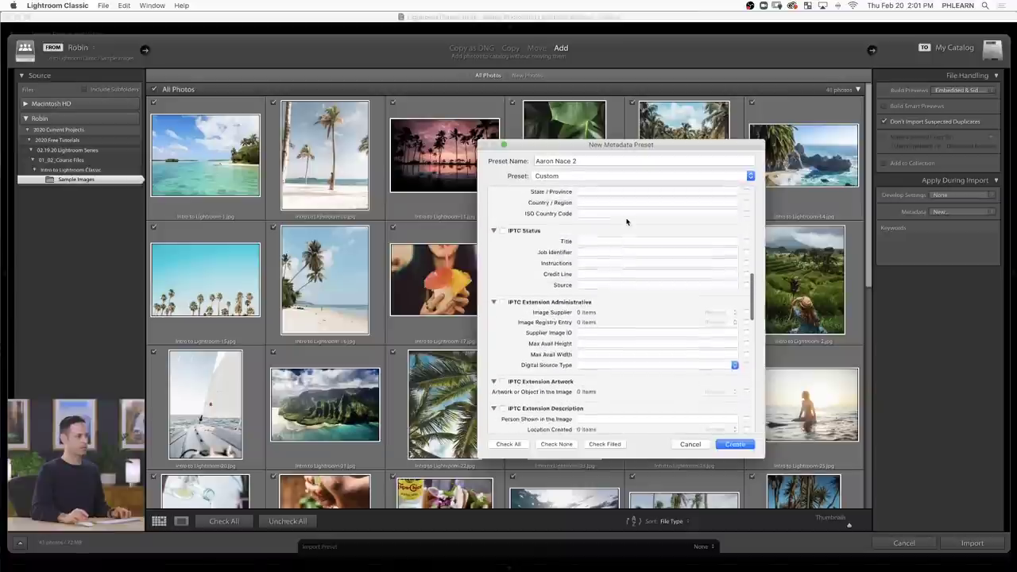
scroll(626, 222, "up", 5)
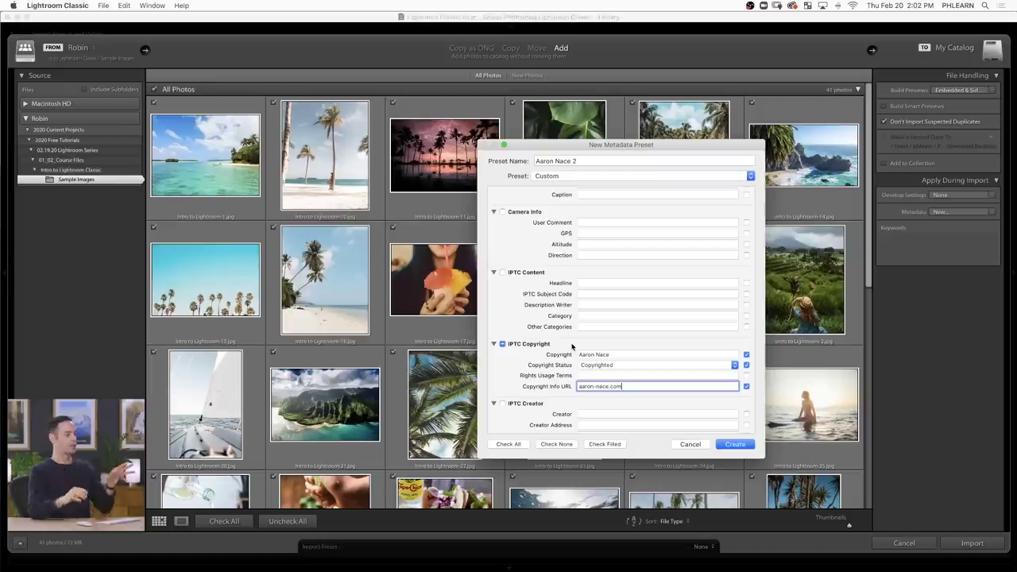
left_click(735, 445)
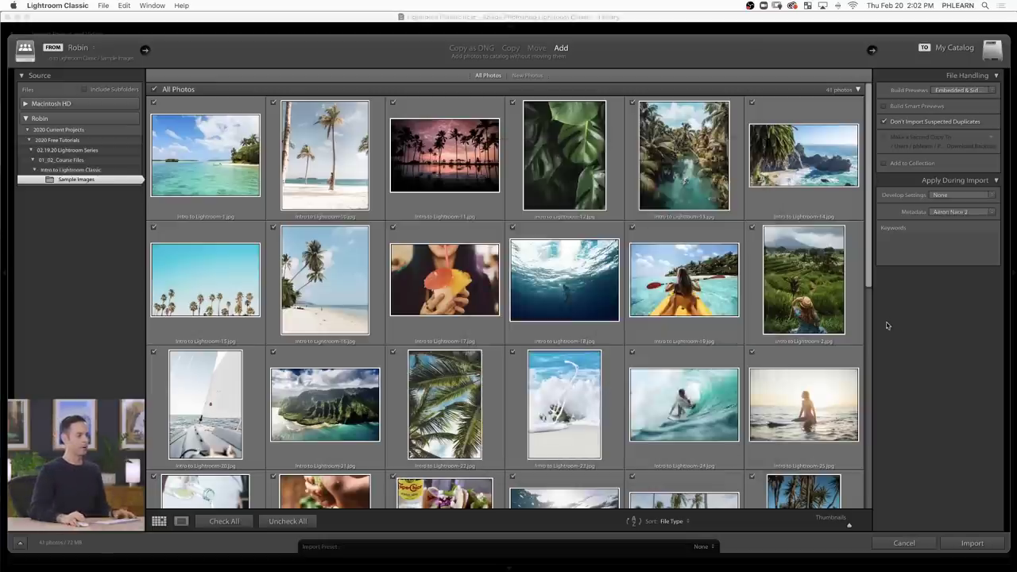
left_click(958, 213)
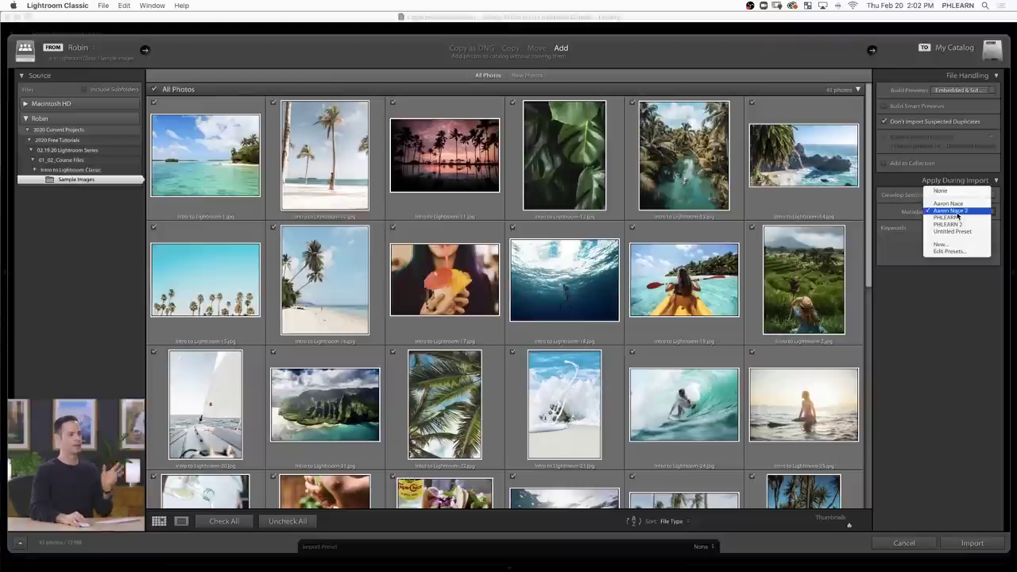
left_click(950, 211)
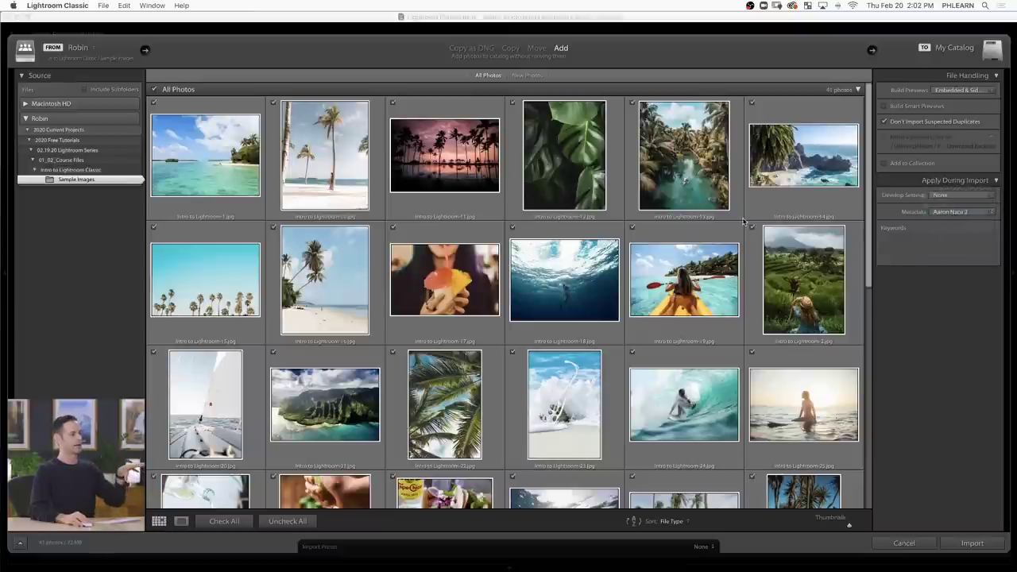
Step: Add the keyword Vacation to the import, look through the photos, and import them into the catalog
left_click(914, 251)
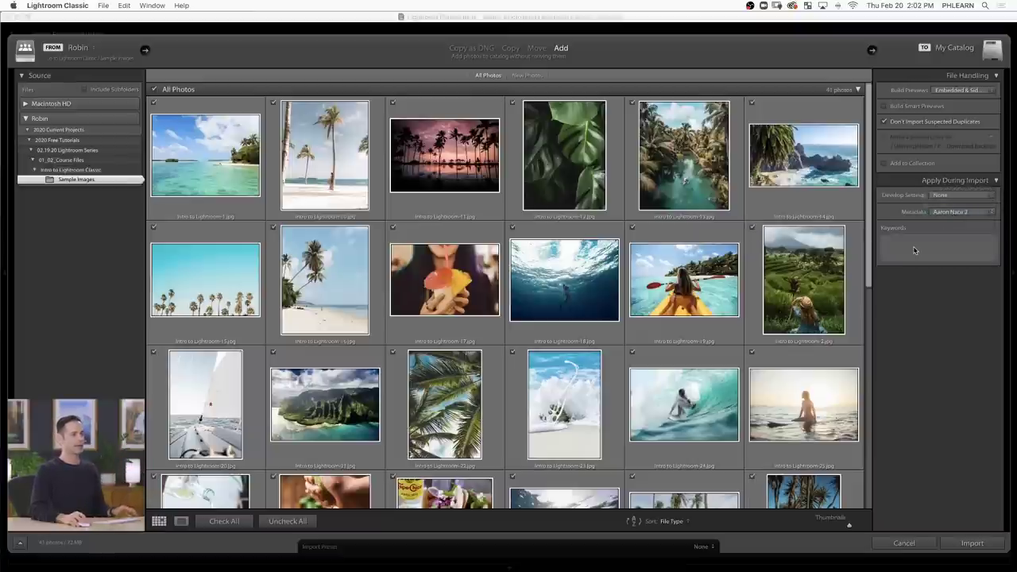
left_click(914, 248)
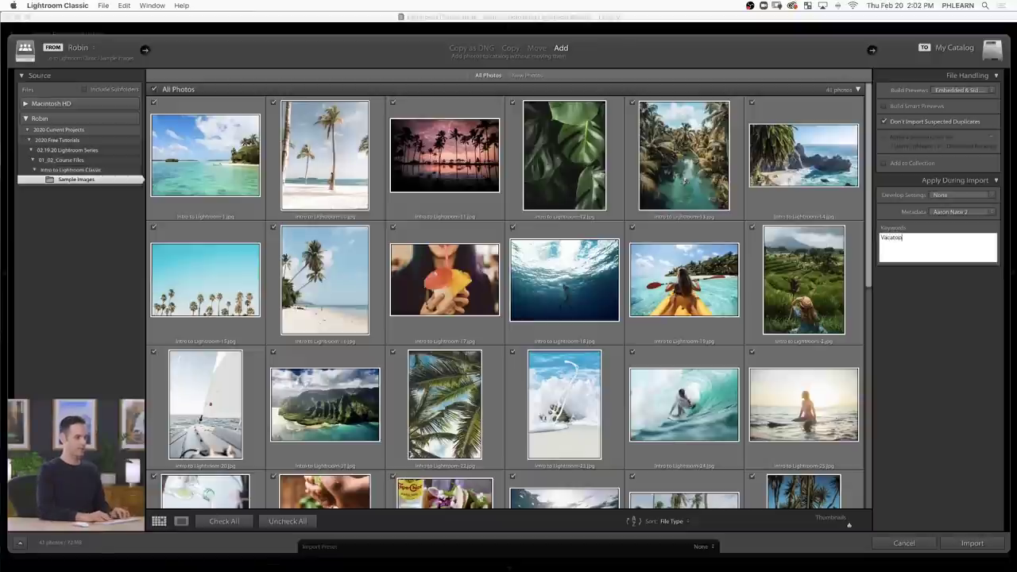
type("Vacation")
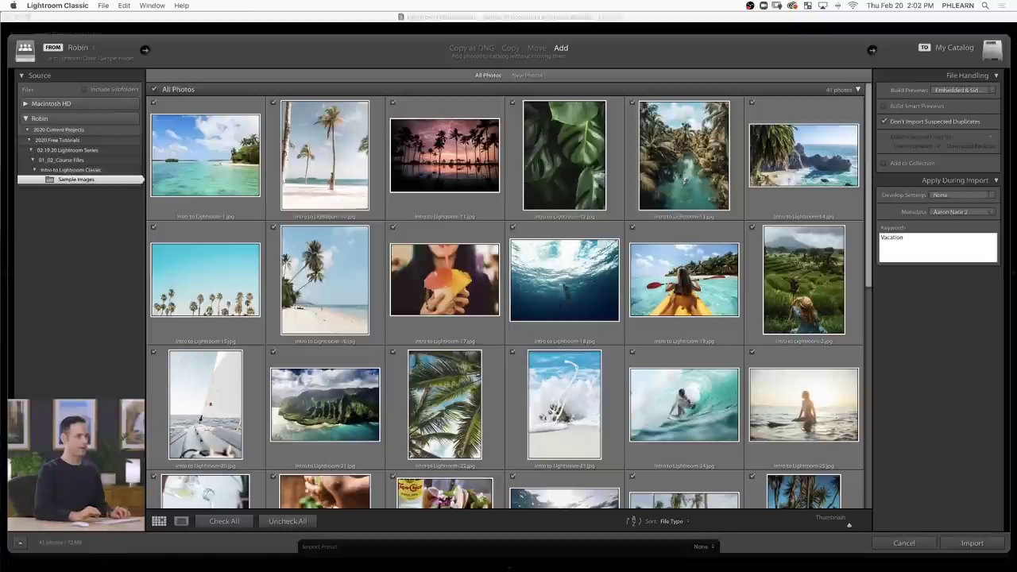
scroll(721, 223, "down", 5)
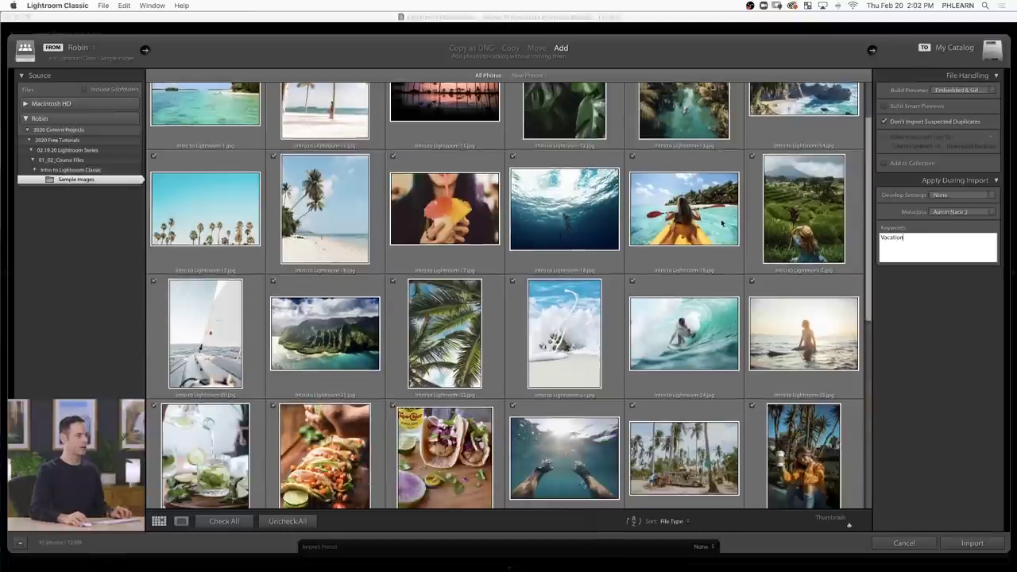
scroll(721, 223, "down", 3)
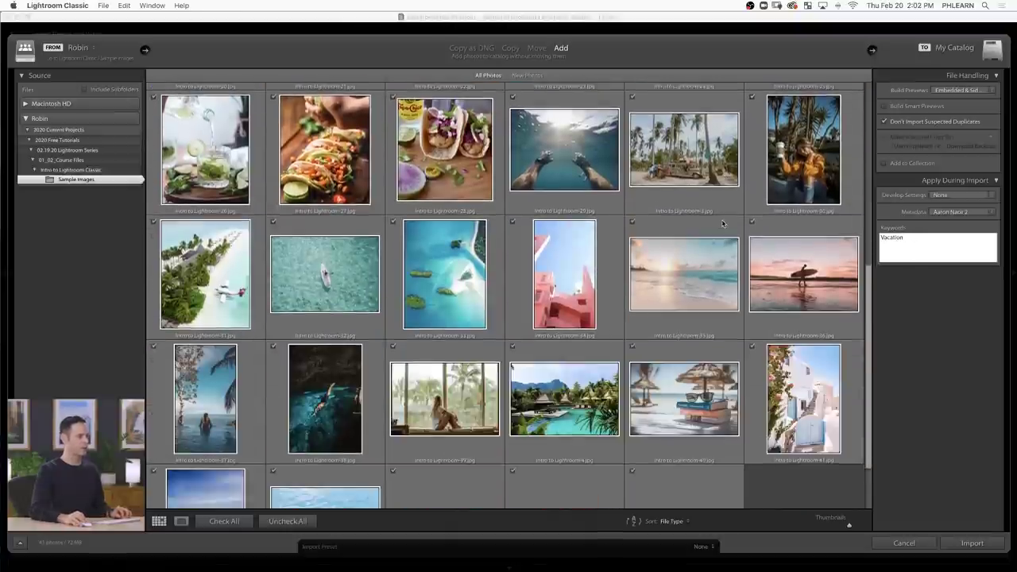
scroll(723, 224, "up", 7)
scroll(723, 224, "up", 3)
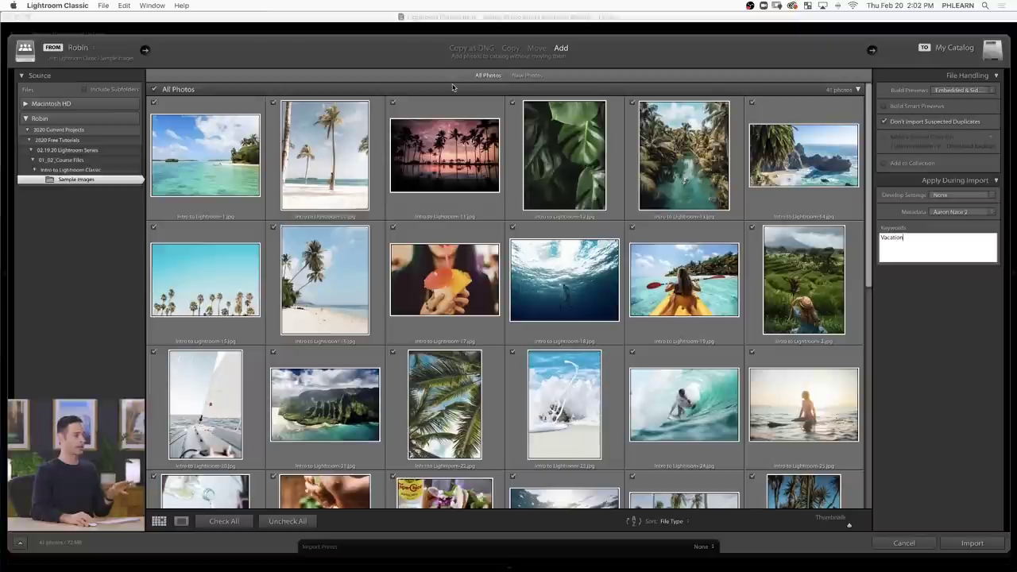
left_click(971, 544)
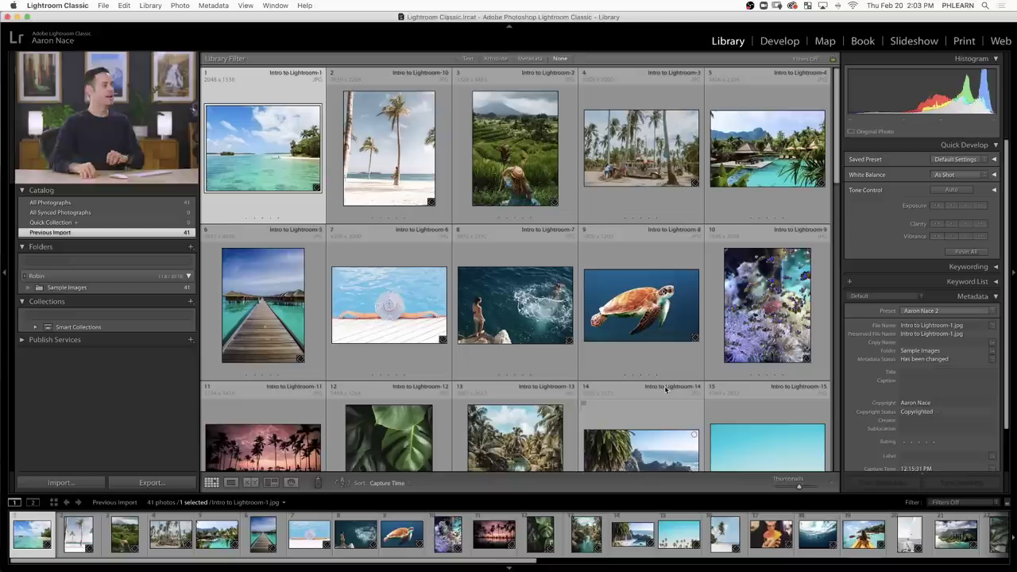
left_click(46, 5)
mouse_move(103, 6)
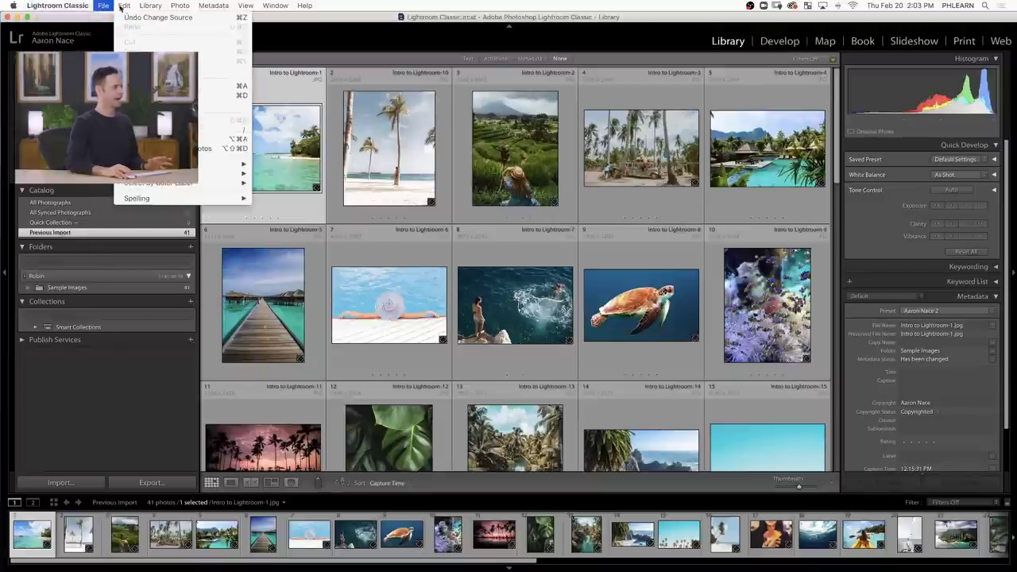
mouse_move(305, 8)
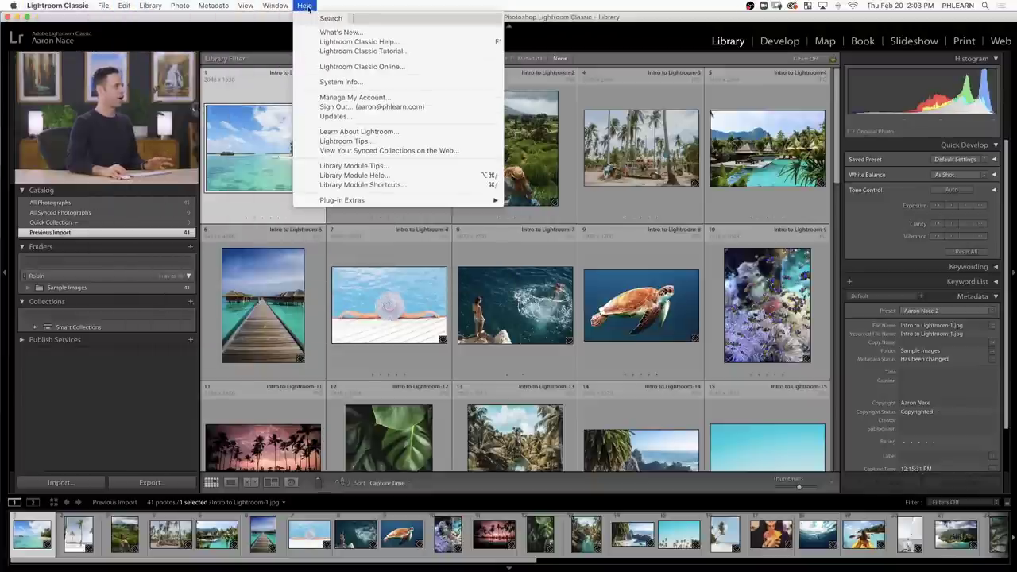
left_click(151, 6)
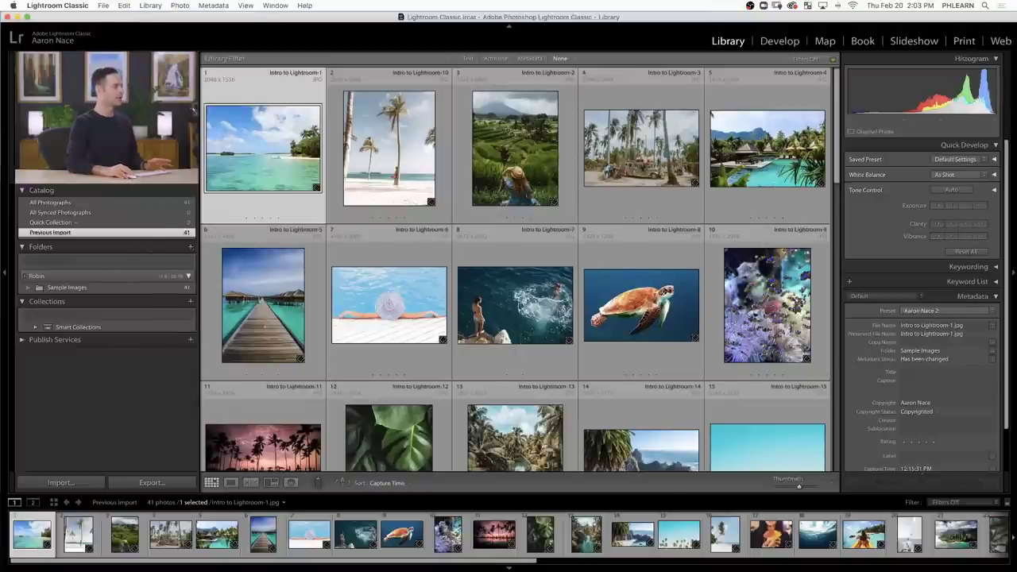
Step: Hide and restore the side panels and the filmstrip individually, and toggle all panels off and back on together
left_click(6, 275)
left_click(6, 274)
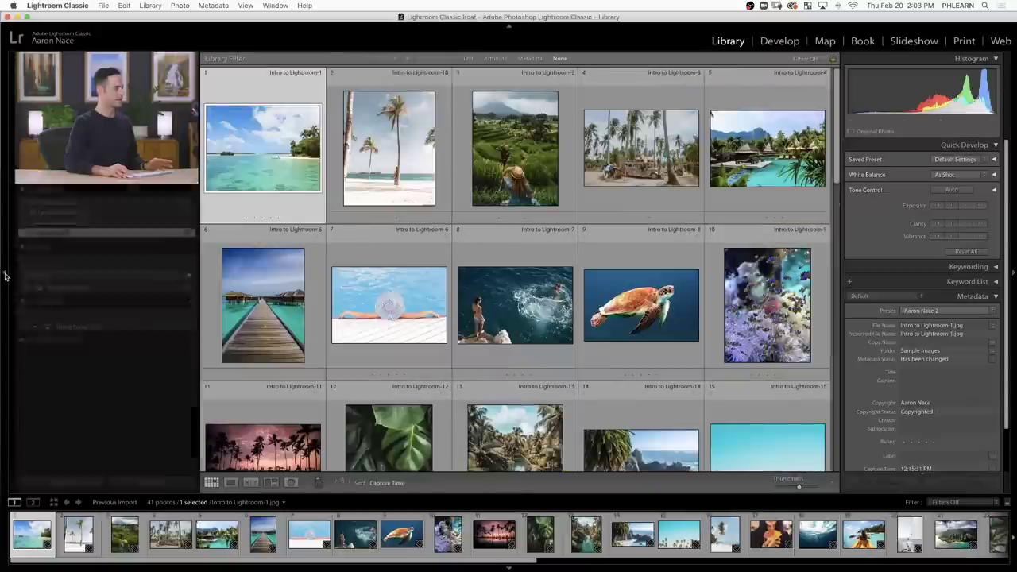
left_click(1013, 274)
left_click(1013, 274)
left_click(509, 568)
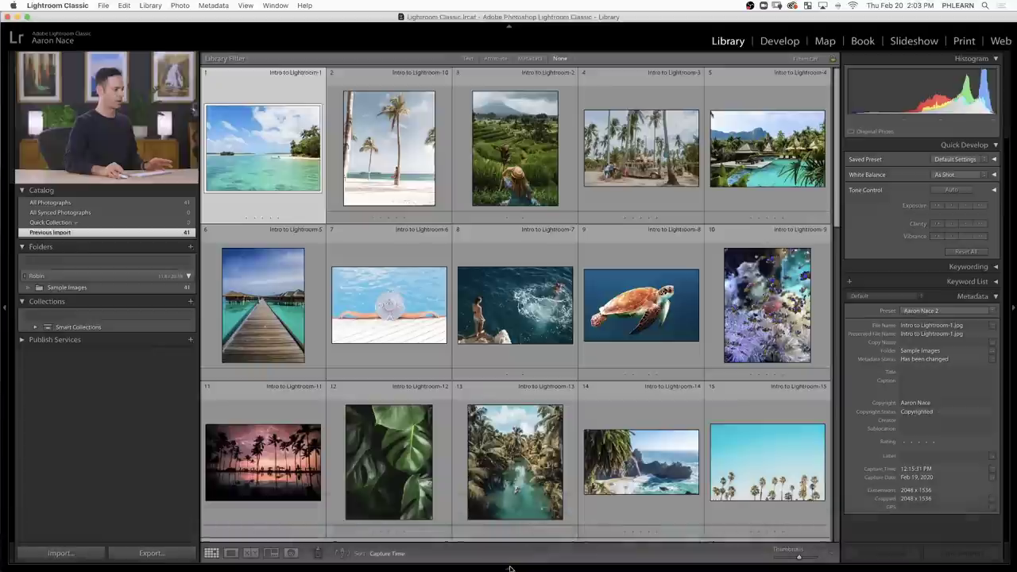
left_click(510, 567)
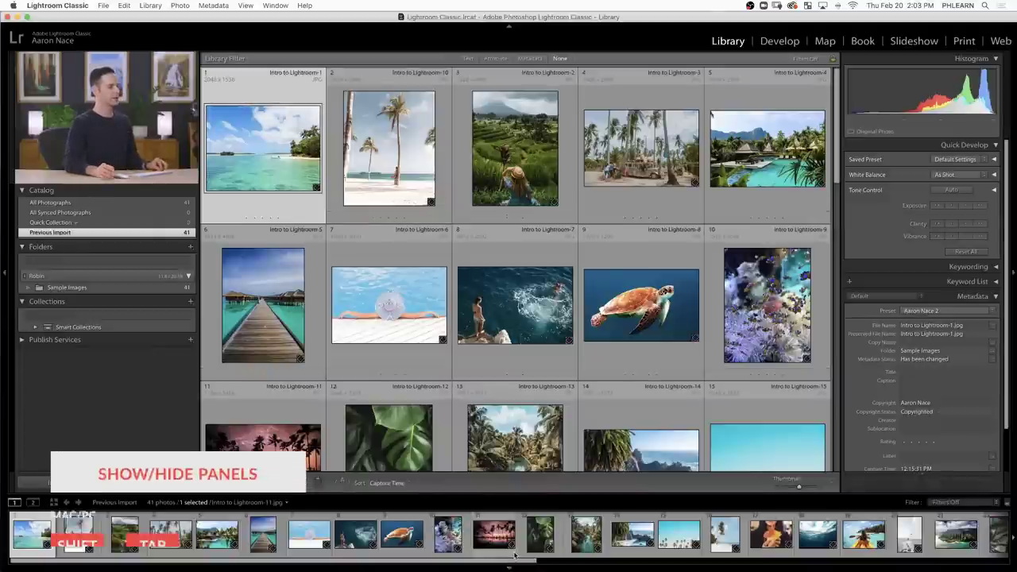
key("shift+Tab")
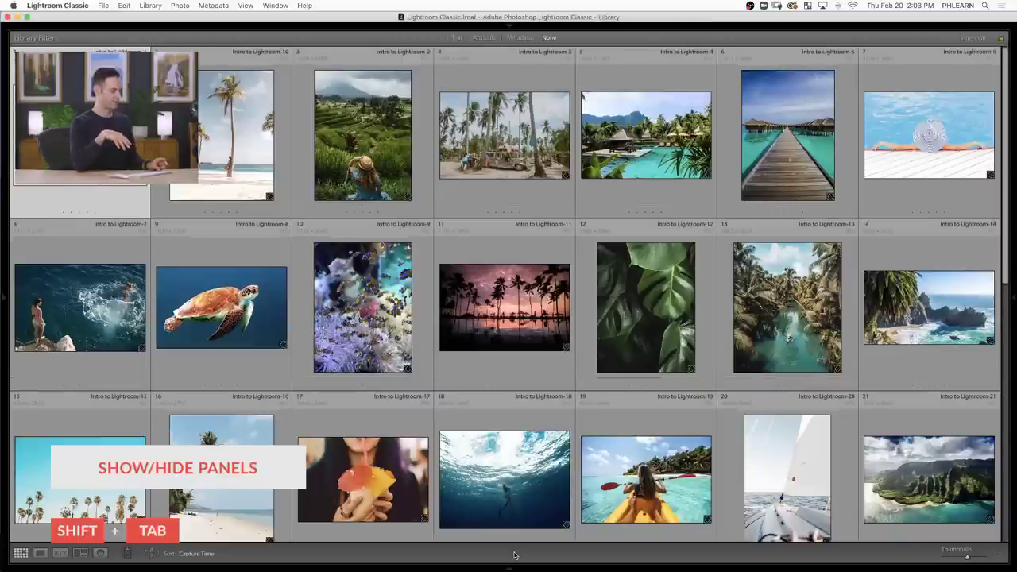
key("shift+Tab")
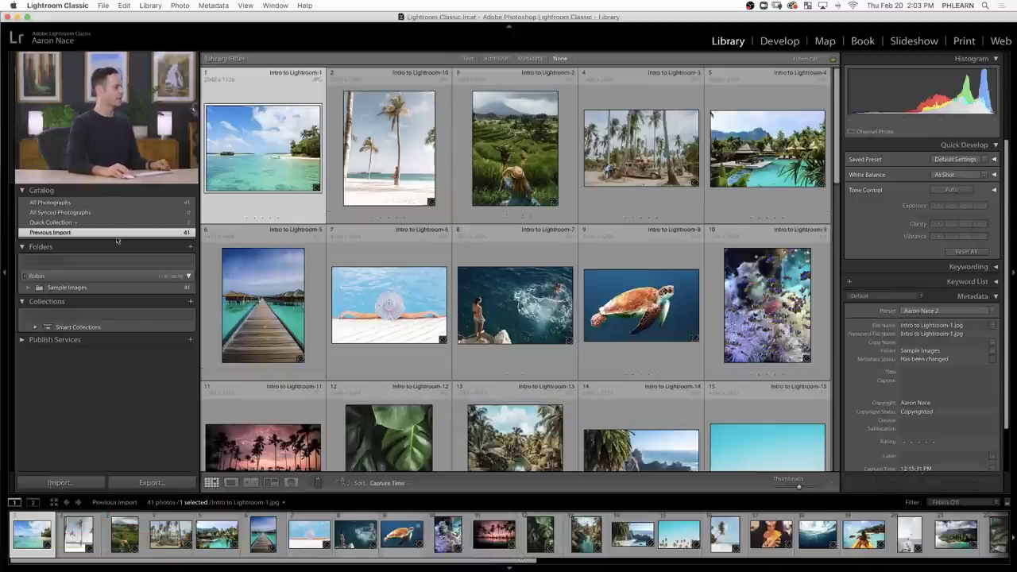
Step: Show the Sample Images folder and enlarge its first photo in Loupe view
left_click(89, 288)
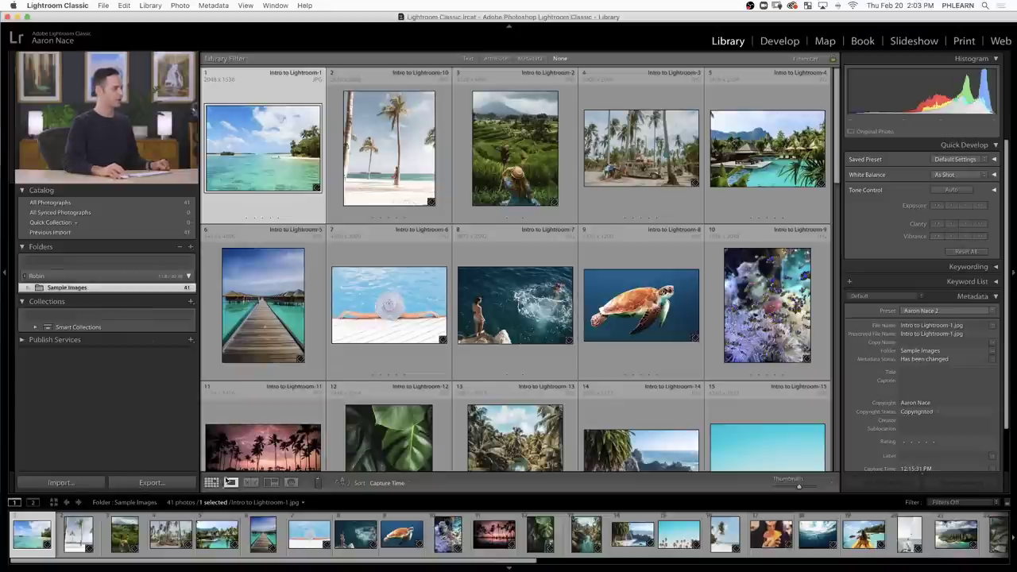
left_click(231, 484)
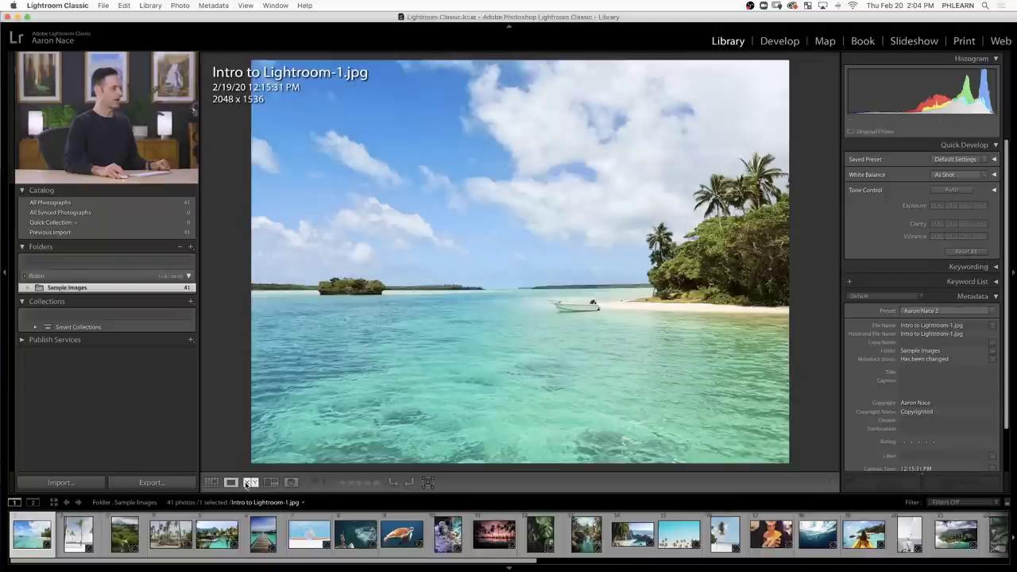
Step: Compare the first photo side by side with the following photos, stepping the candidate forward and back
left_click(249, 483)
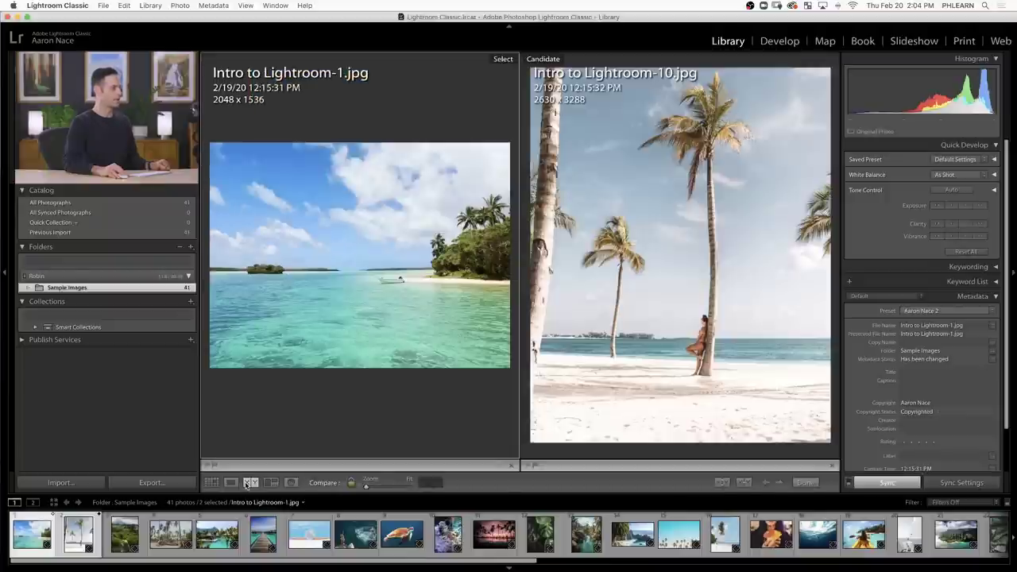
key("Right")
key("Right")
key("Right")
key("Right")
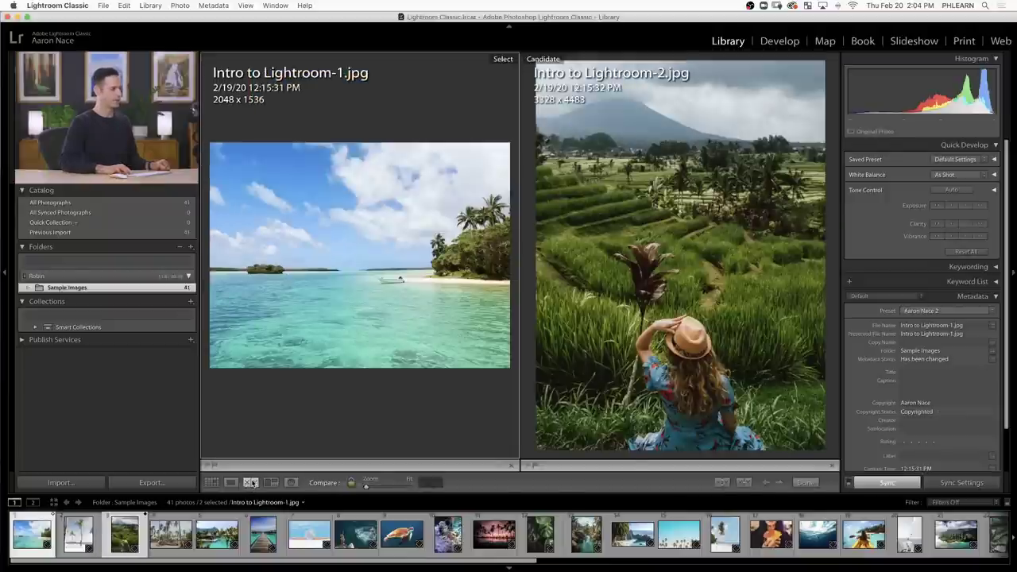
key("Right")
key("Right")
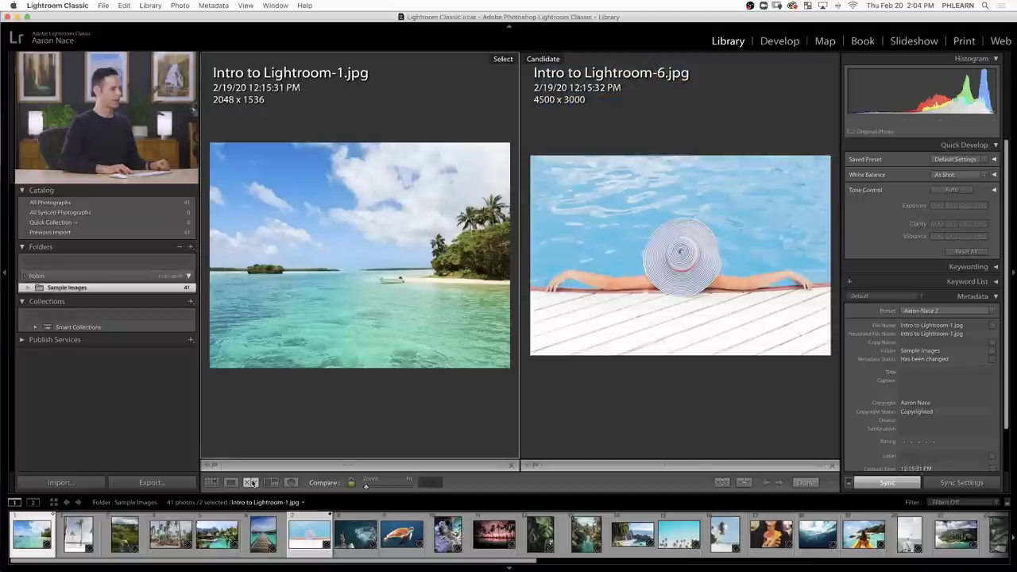
key("Left")
key("Left")
key("Left")
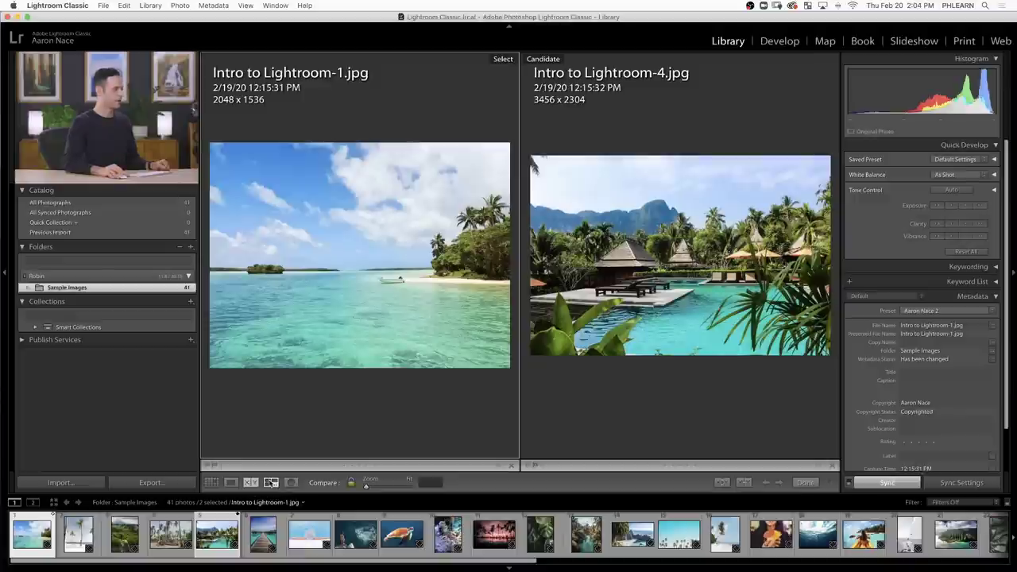
Step: Select the first seven photos in the grid and display them together in Survey view
left_click(271, 483)
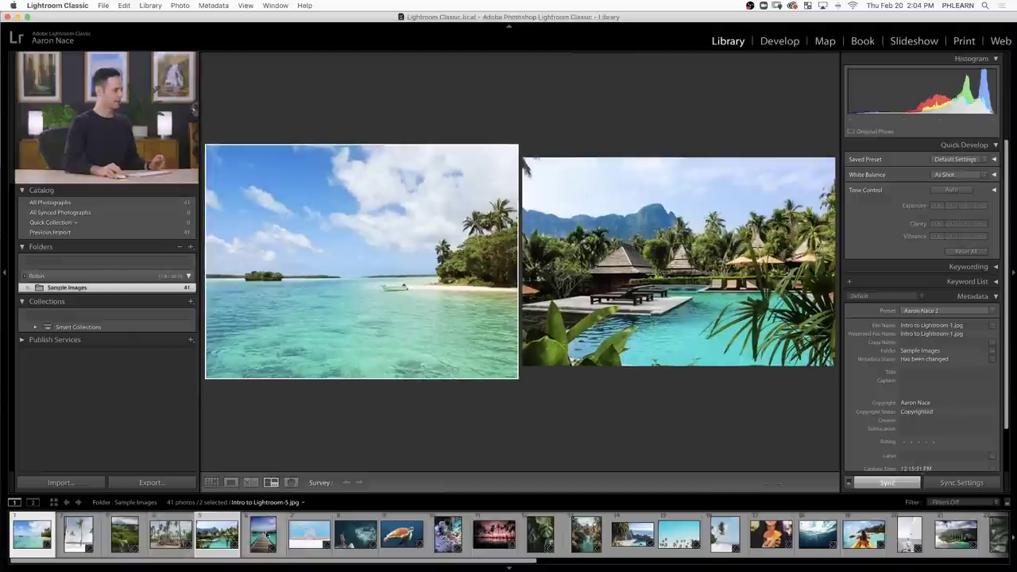
key("g")
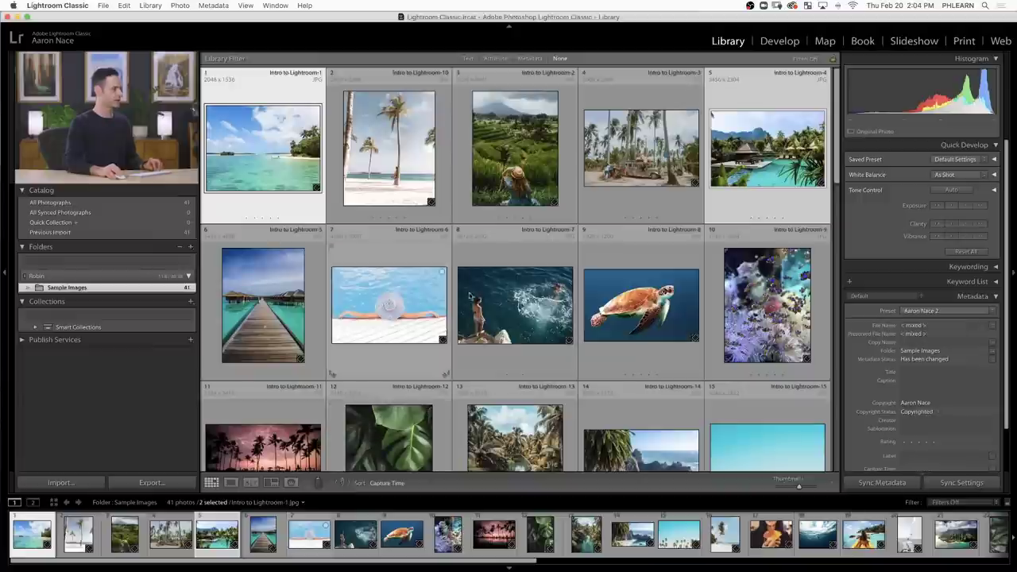
left_click(368, 338, "shift")
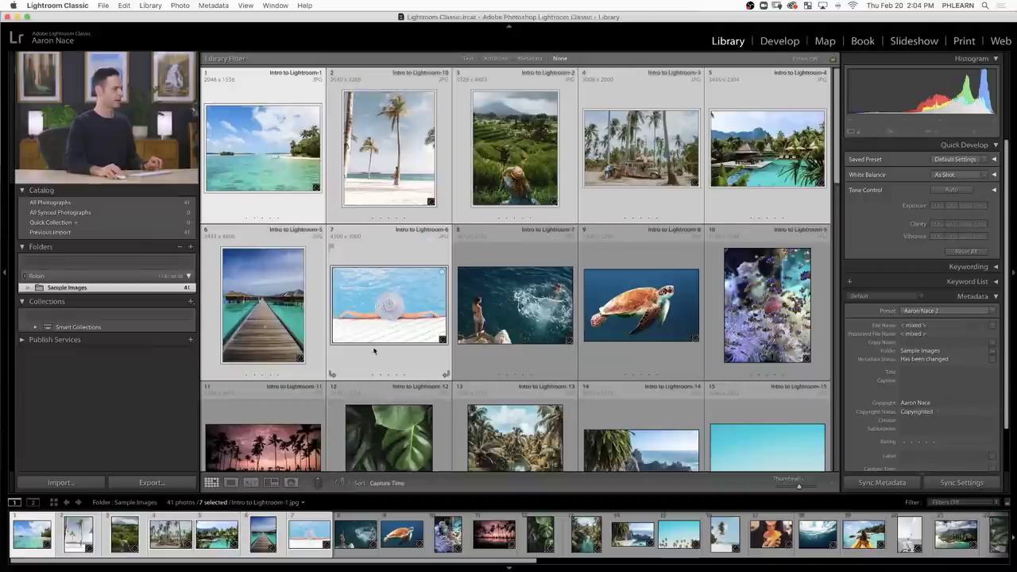
left_click(271, 482)
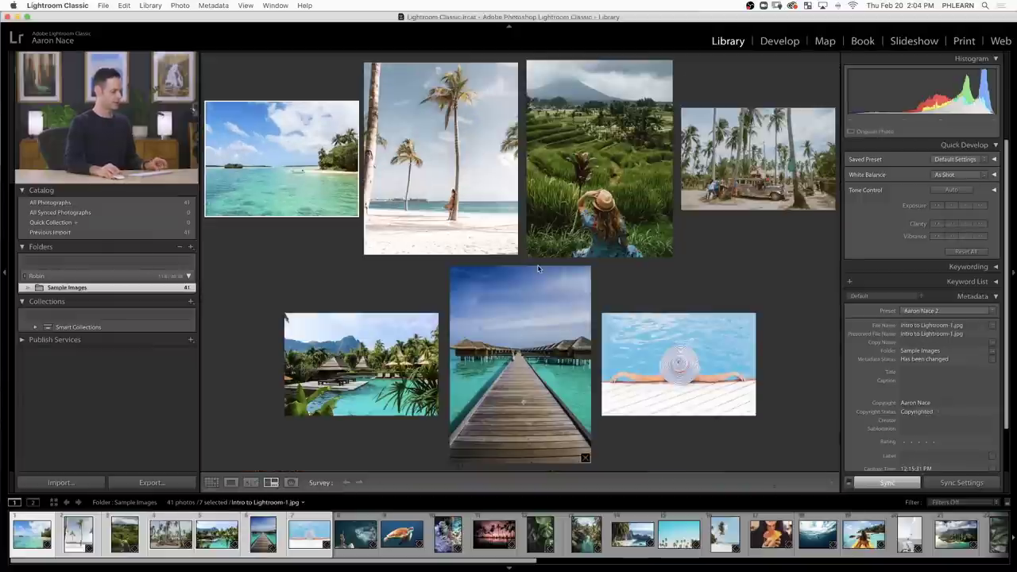
Step: Remove the sun-hat pool photo and the jeep photo from the full-window survey, and return to the grid with panels restored
key("shift+Tab")
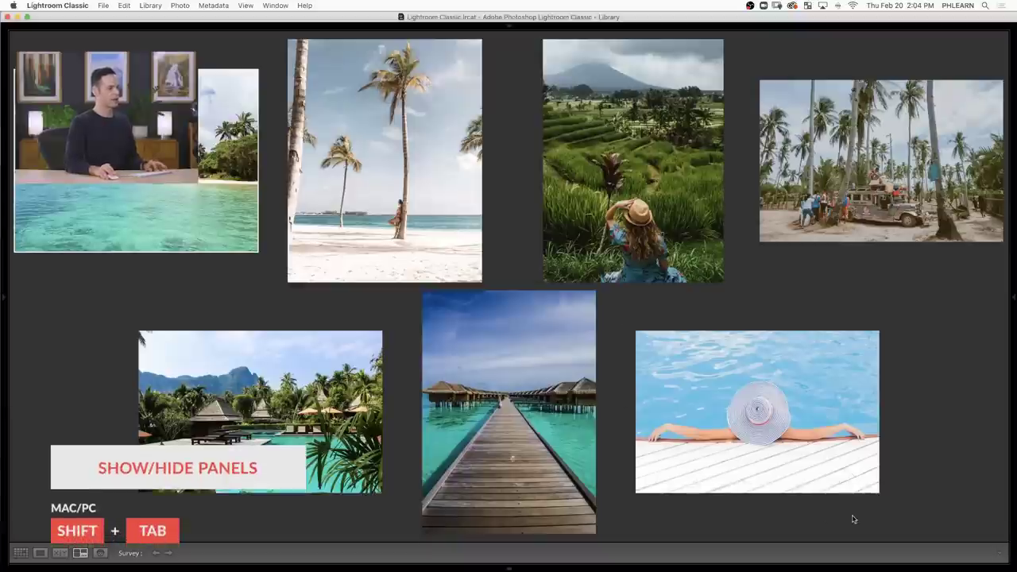
left_click(874, 488)
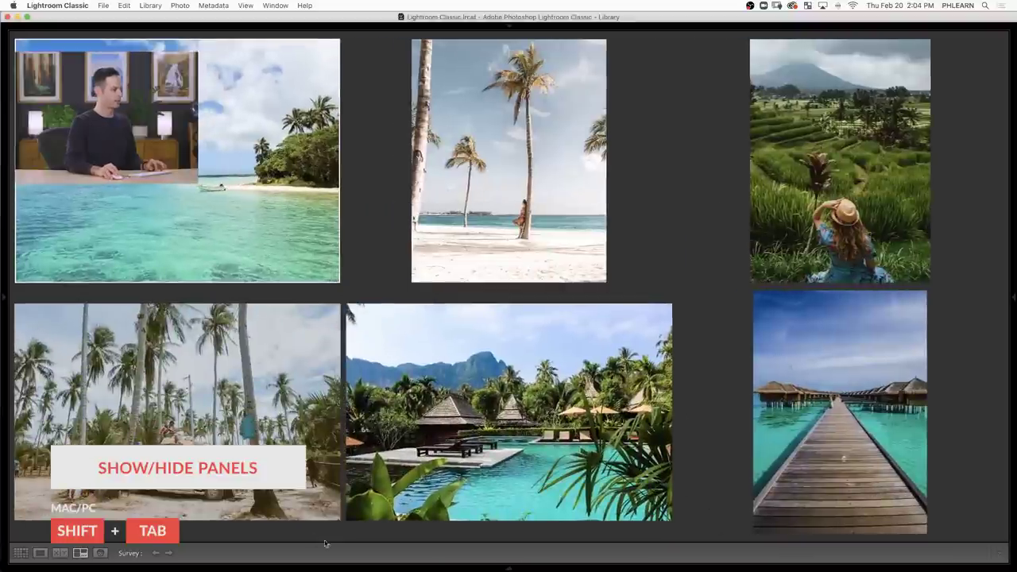
left_click(335, 515)
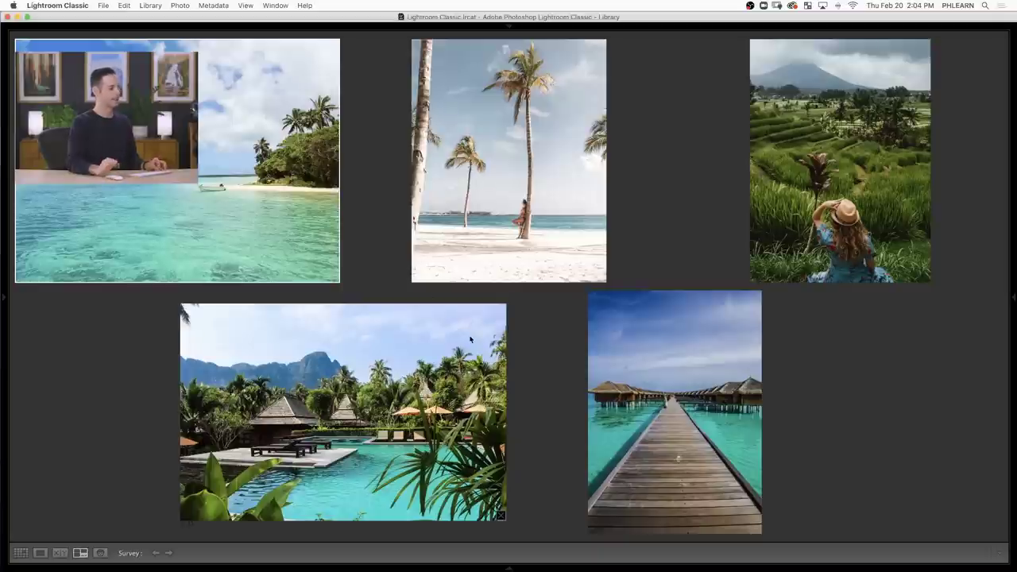
key("shift+Tab")
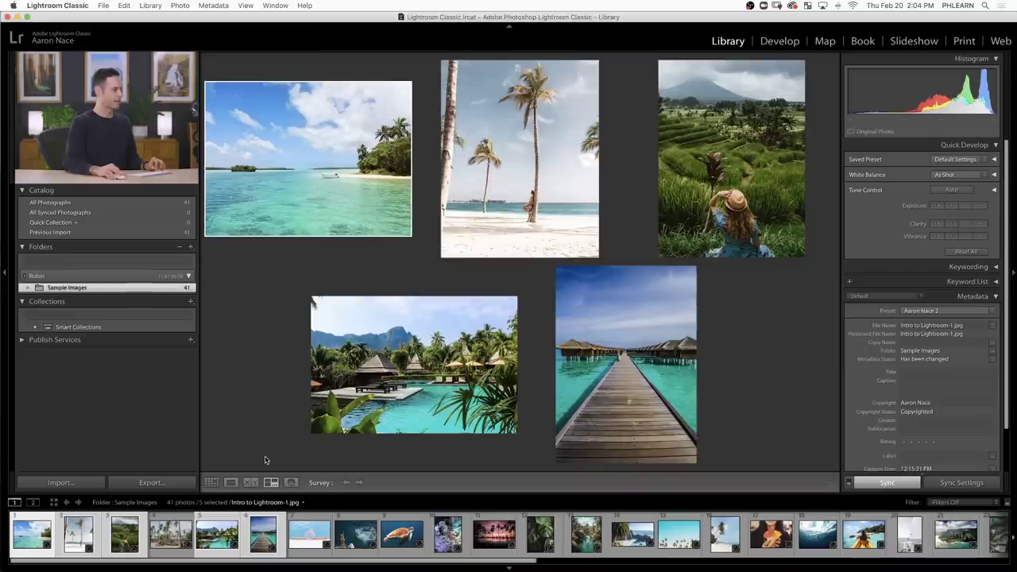
left_click(211, 483)
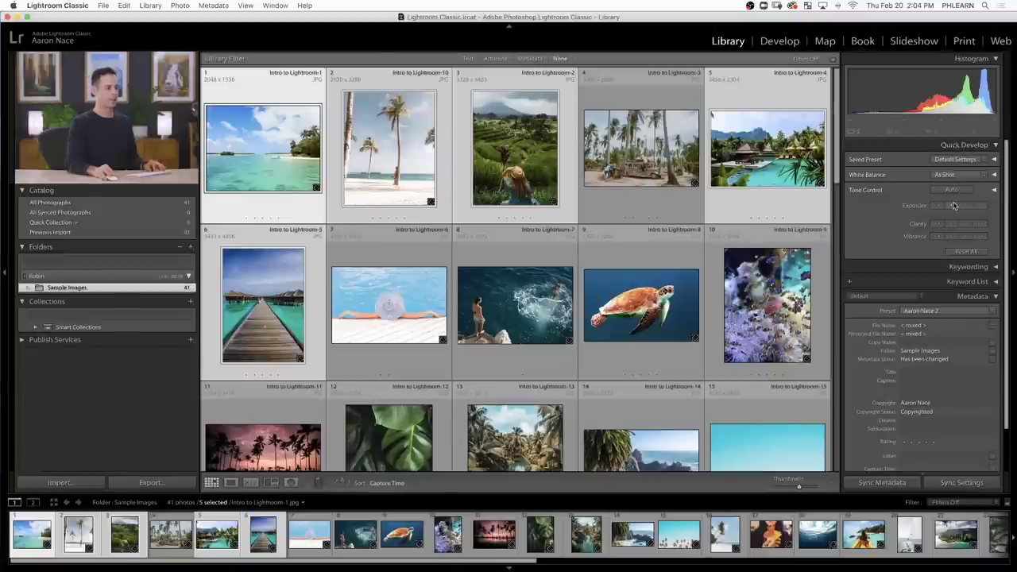
Step: Check the keyword tags of the selected photos and look over their metadata
left_click(969, 266)
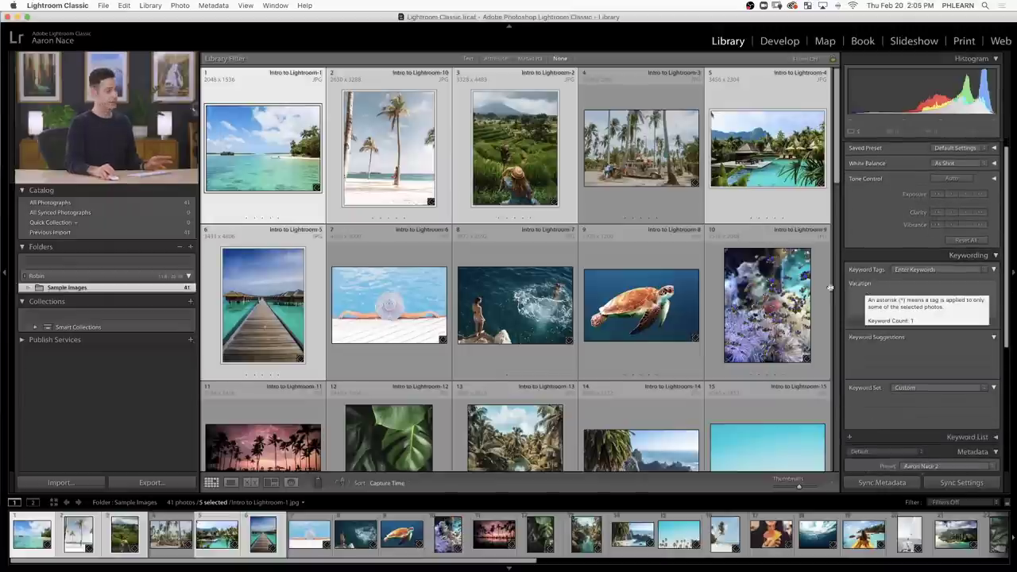
left_click(969, 256)
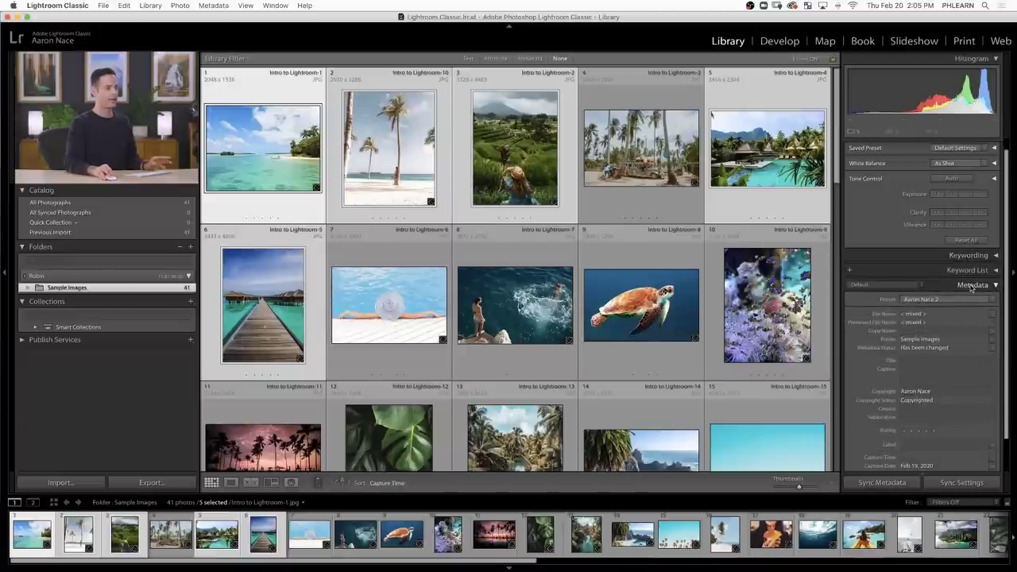
scroll(969, 290, "down", 3)
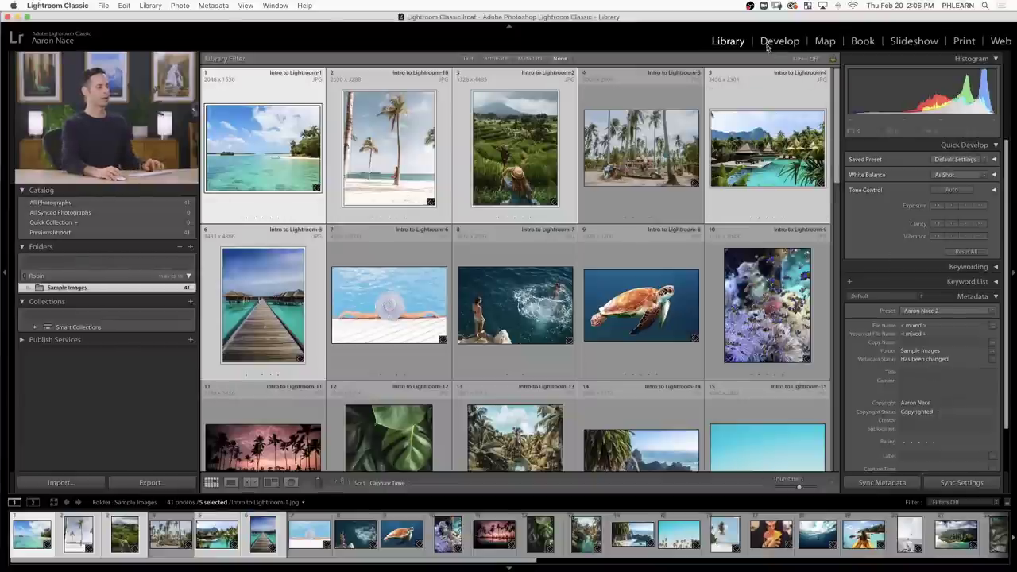
Step: Open the first photo in the Develop module, look through its adjustment settings, and set Exposure to -0.20
left_click(779, 41)
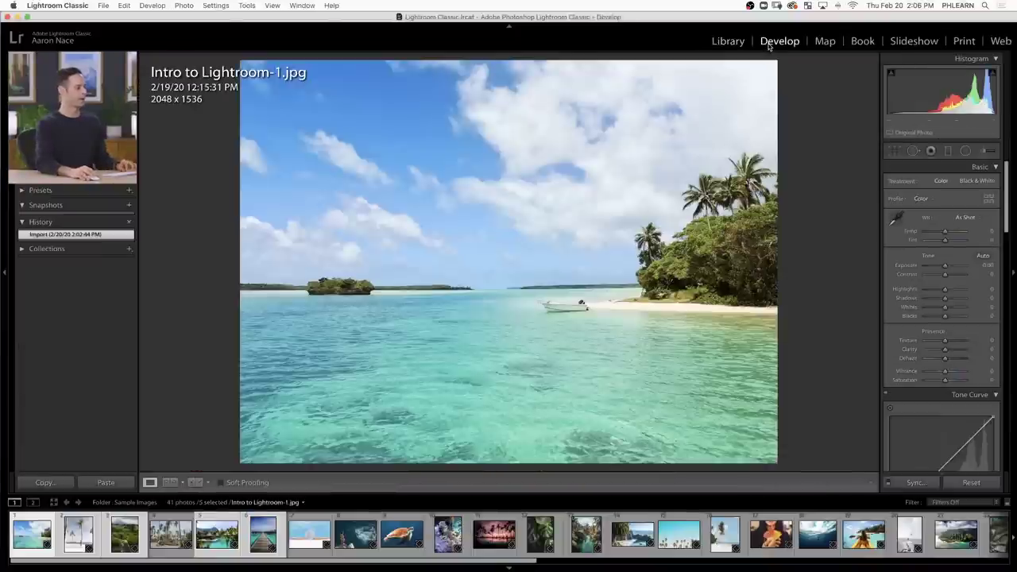
scroll(965, 254, "down", 15)
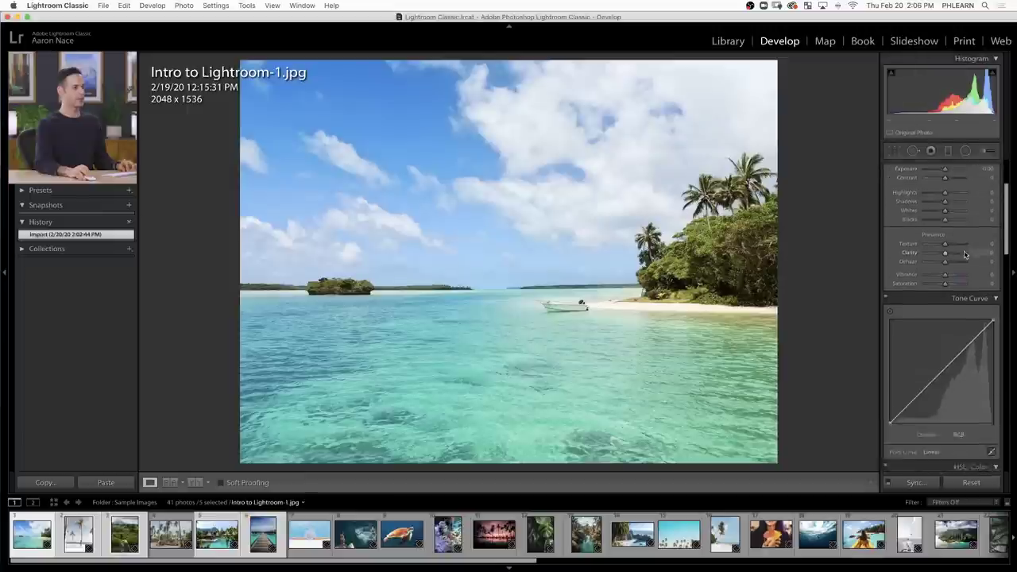
scroll(965, 254, "down", 8)
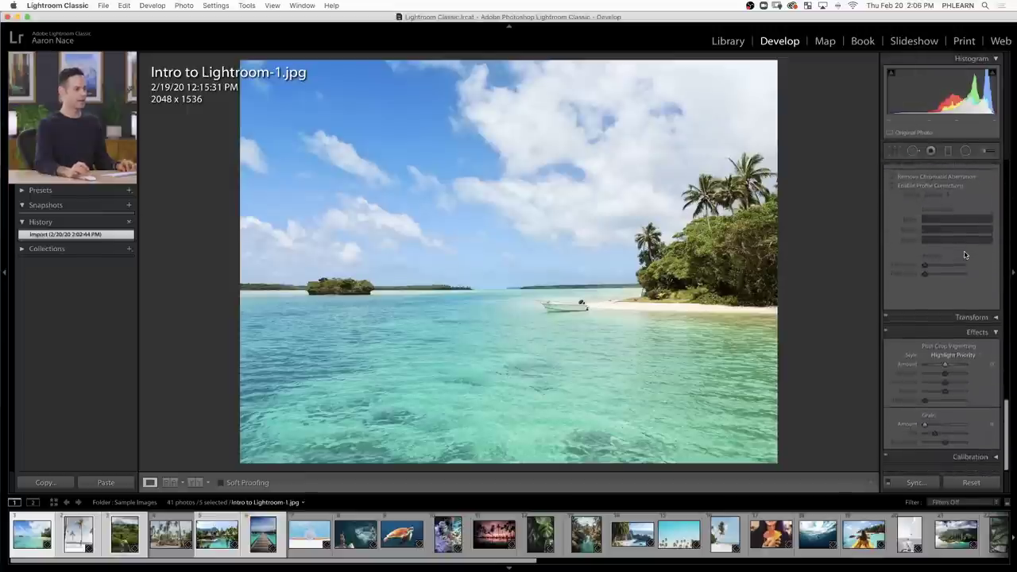
scroll(962, 254, "up", 20)
scroll(964, 309, "up", 5)
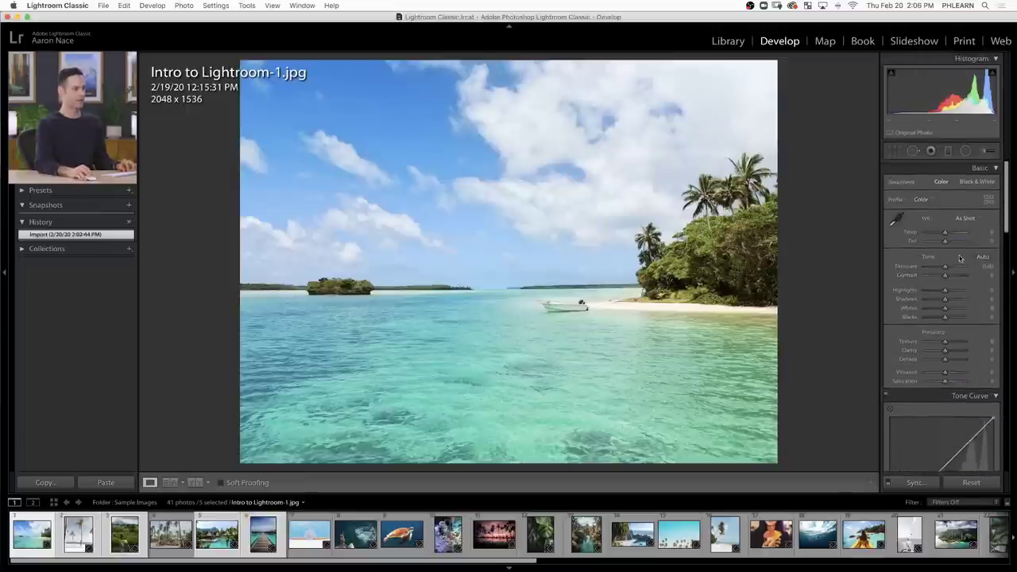
left_click_drag(945, 266, 945, 267)
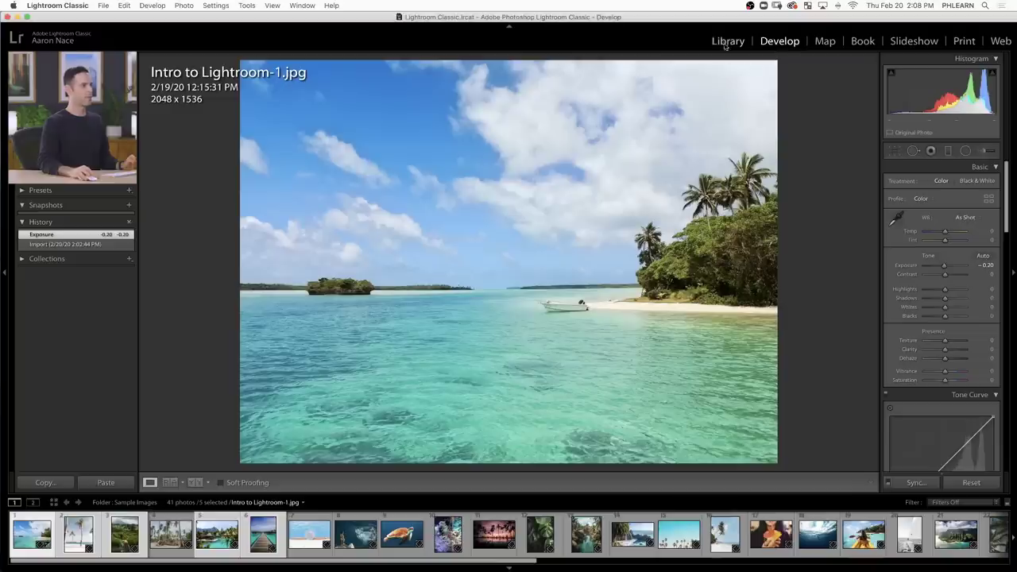
Step: Return to the Library and remove the Sample Images folder from the catalog
left_click(725, 41)
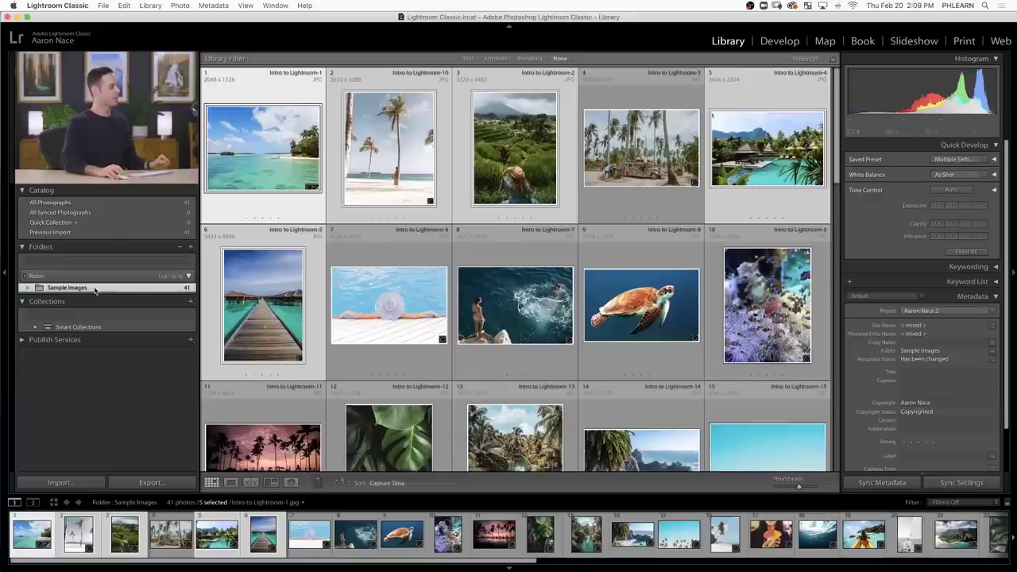
right_click(95, 289)
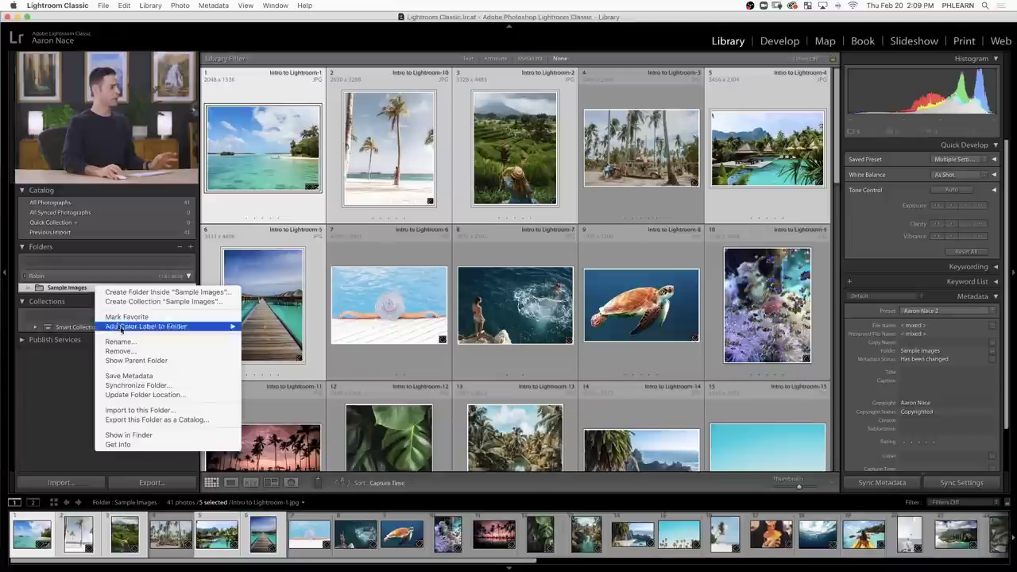
left_click(119, 351)
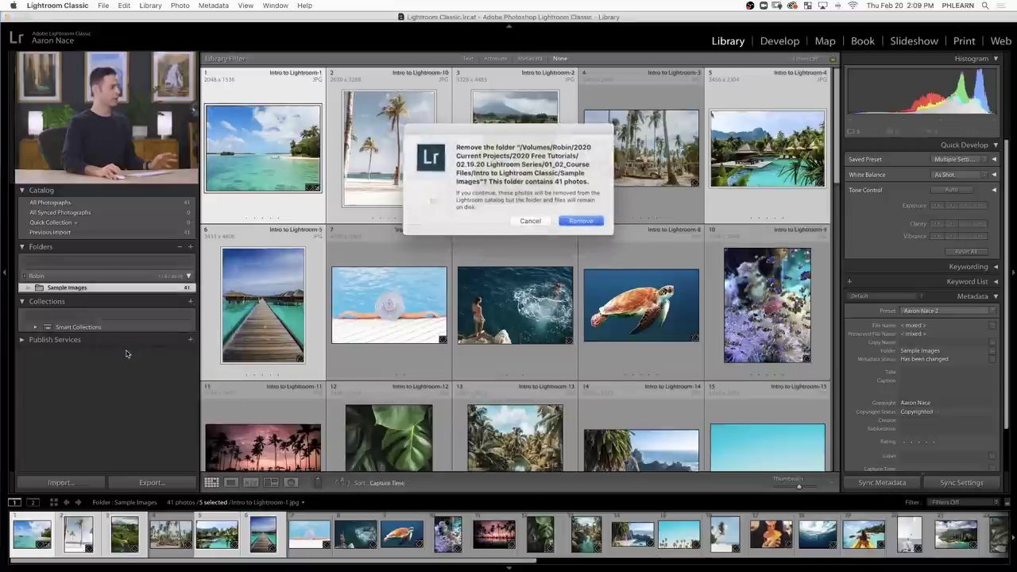
left_click(577, 221)
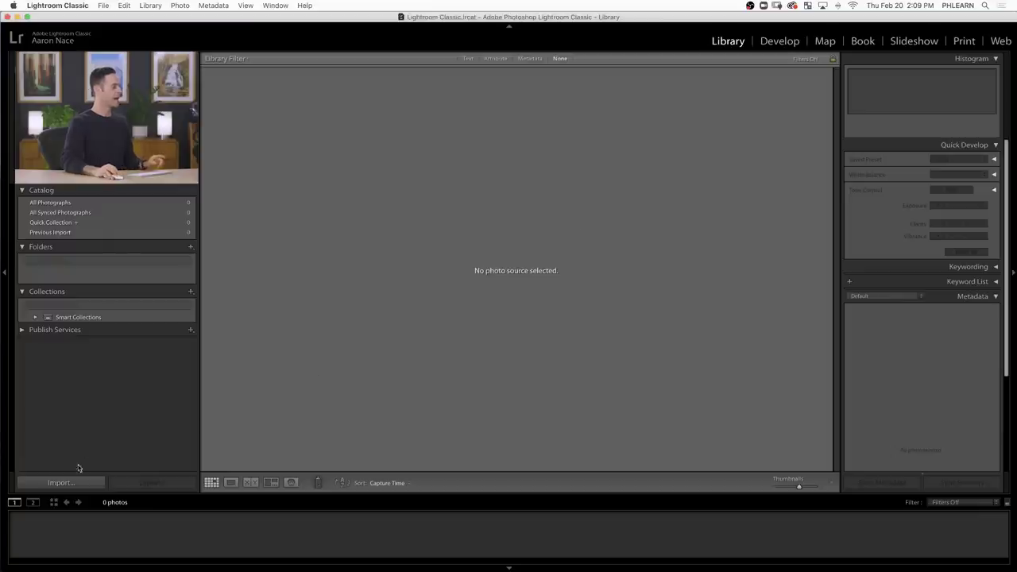
Step: Start a new import of the Sample Images folder in Copy mode with the keyword Vacation
left_click(61, 483)
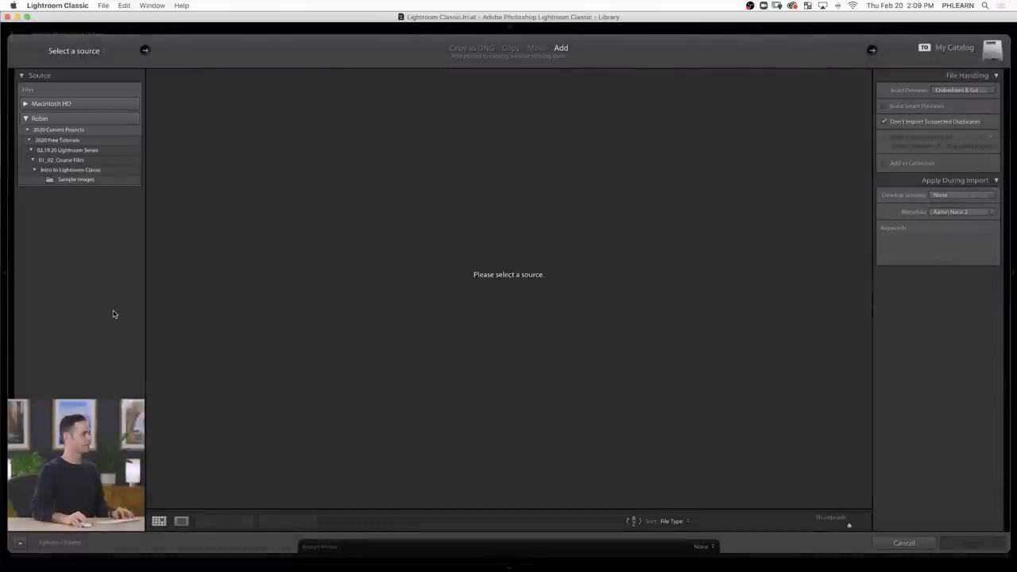
left_click(92, 182)
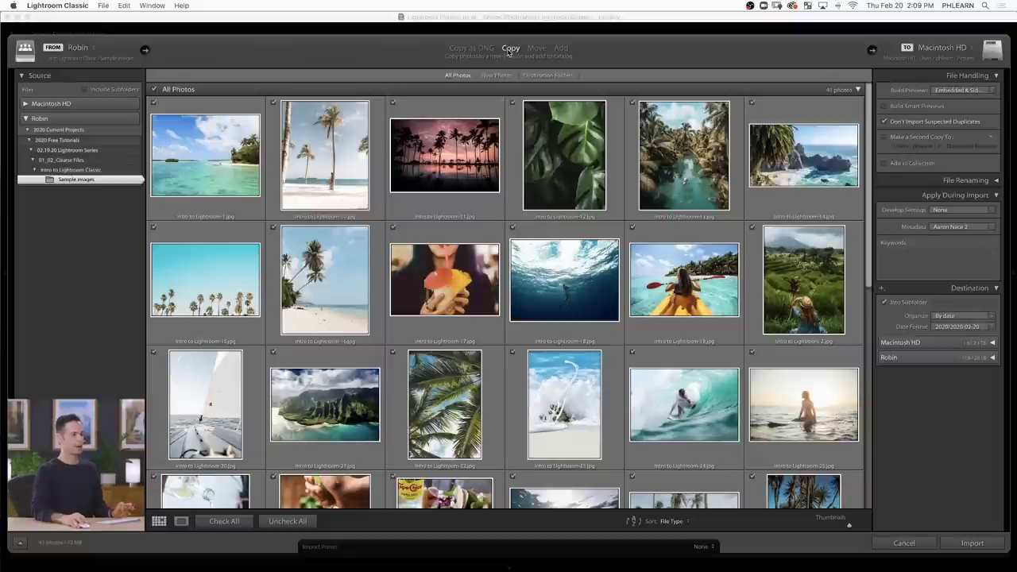
left_click(935, 256)
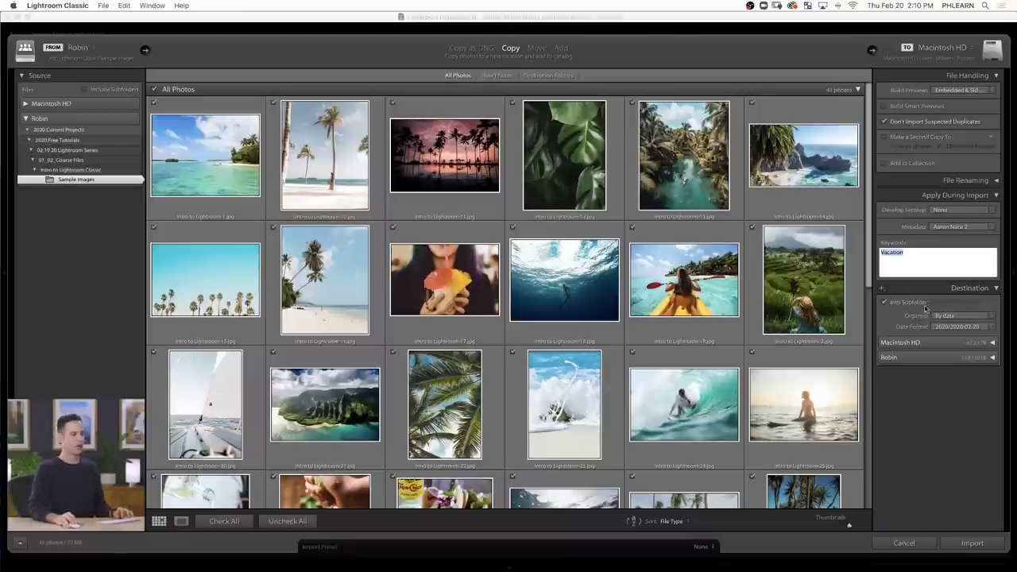
Step: Choose the Robin drive as the import destination, organized by date with the date format 2020/2020-02-20
left_click(950, 317)
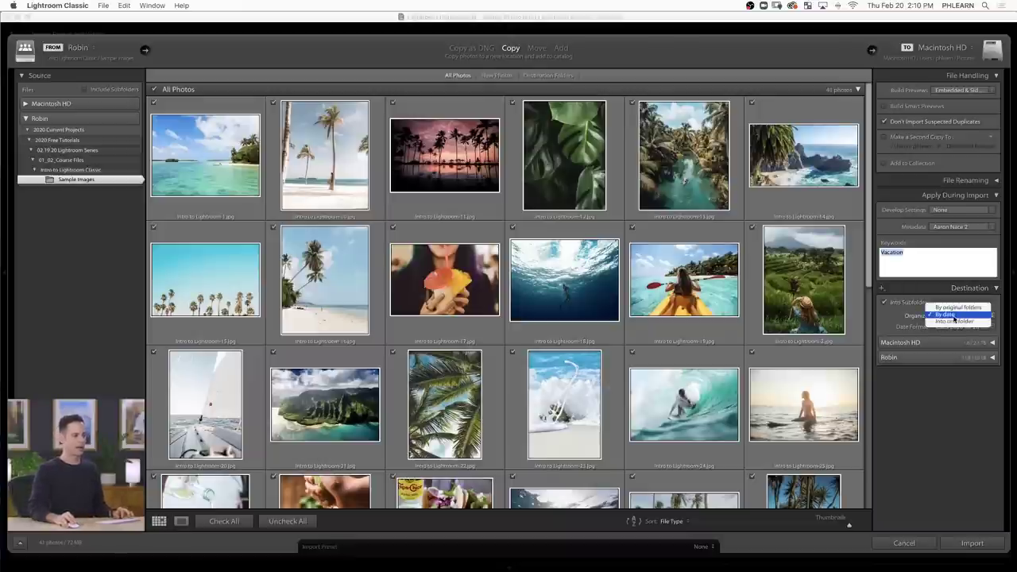
left_click(957, 316)
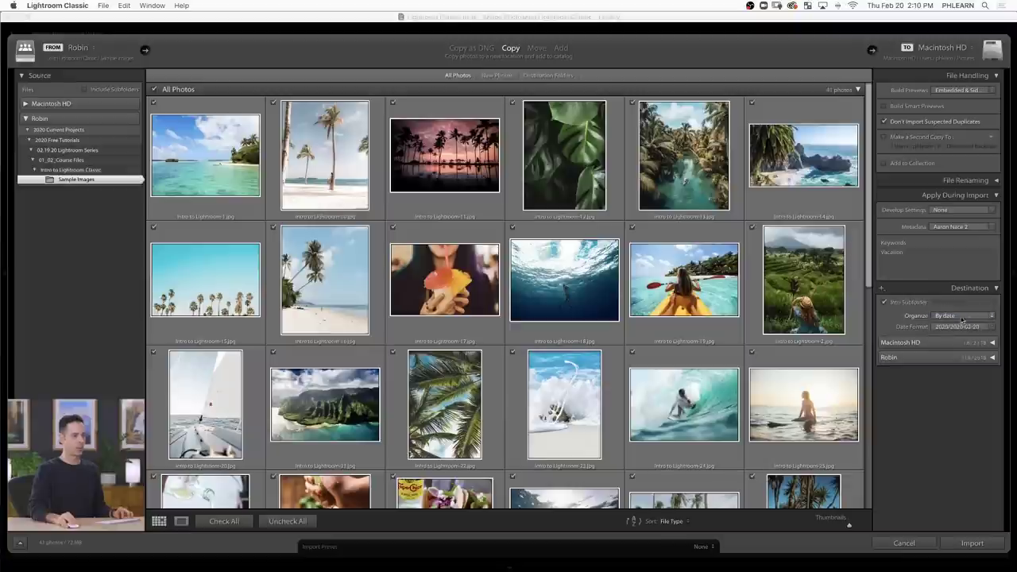
left_click(959, 317)
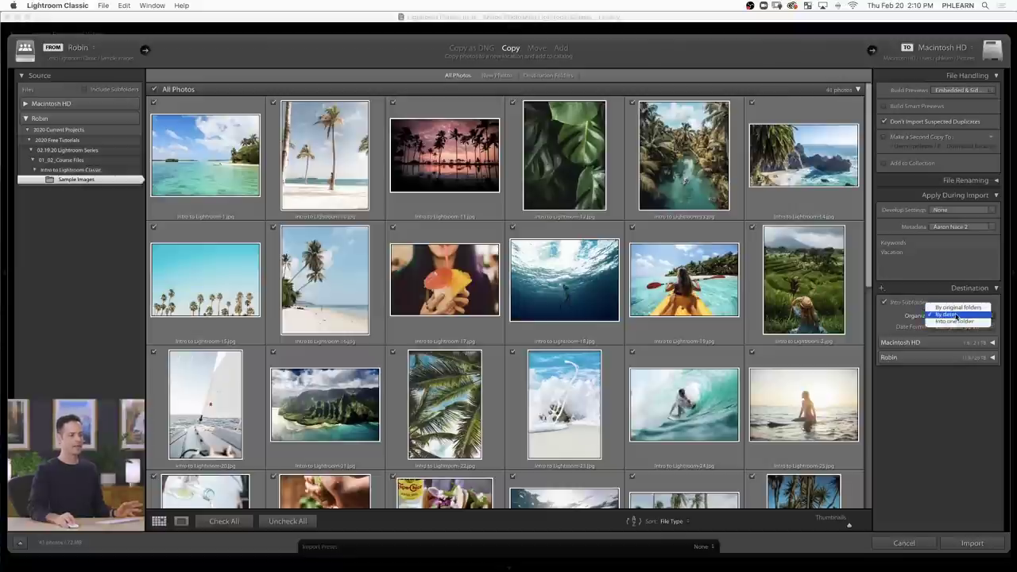
left_click(957, 316)
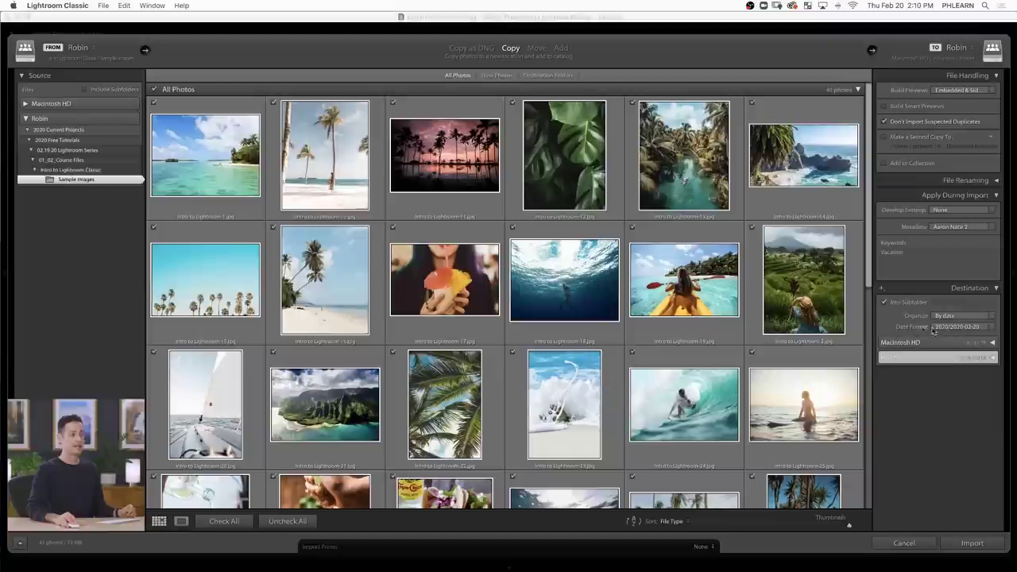
left_click(957, 327)
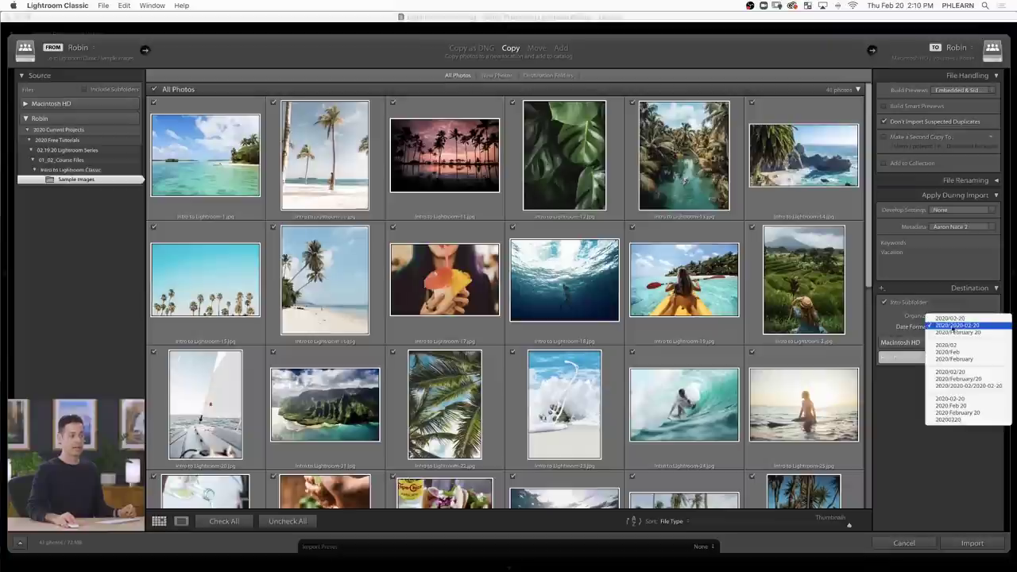
left_click(957, 326)
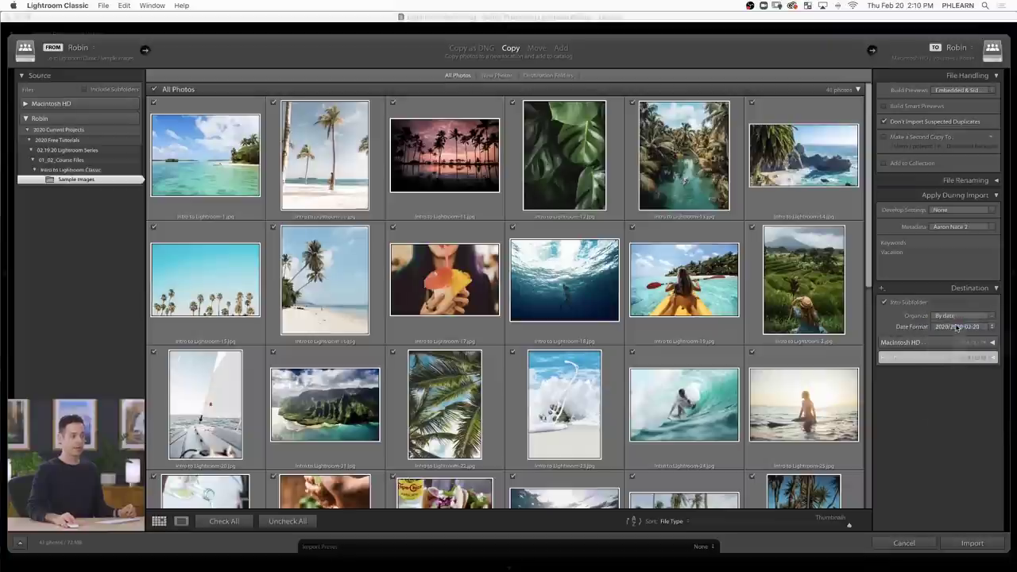
Step: Set the destination to the PHLEARN Pictures folder on the Robin drive and import the photos
left_click(993, 359)
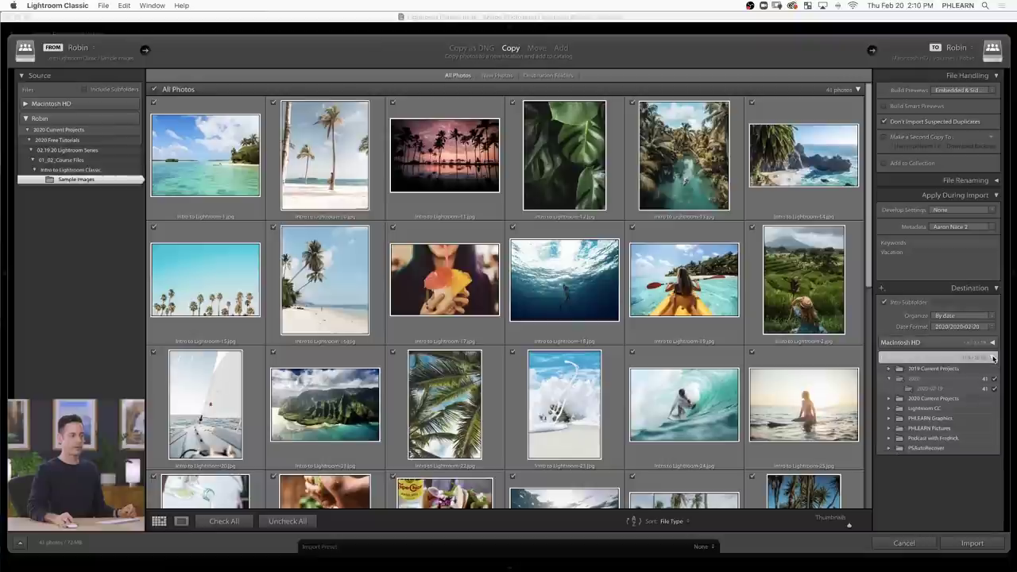
left_click(936, 427)
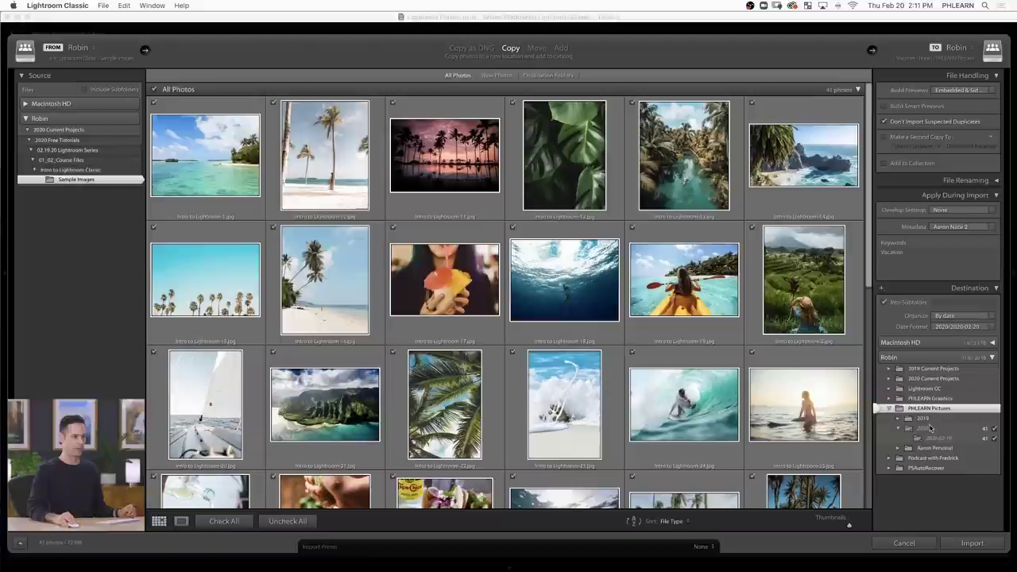
left_click(974, 544)
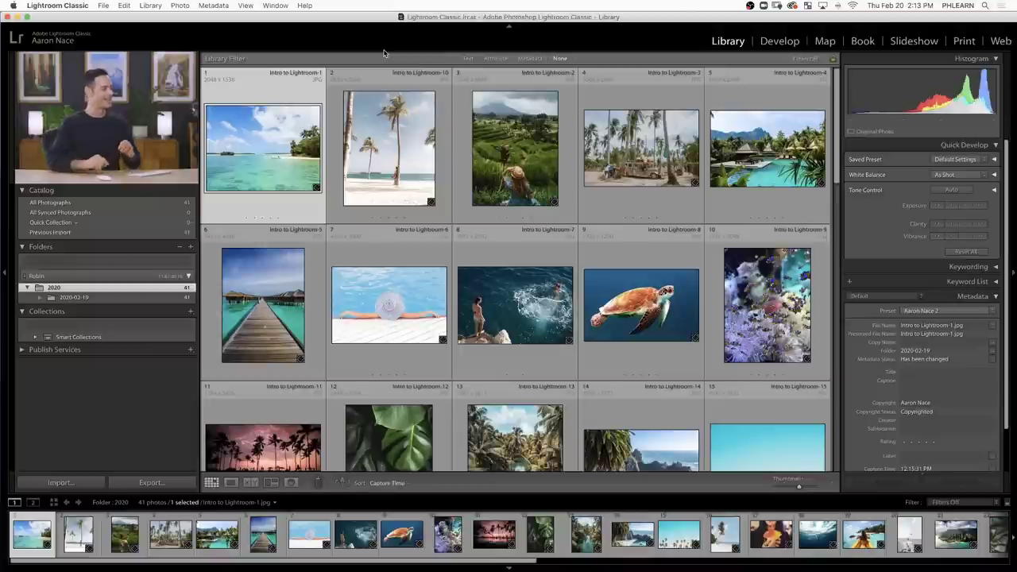
Step: Rename the 2020-02-19 folder to "2020-02-19 Vacation"
left_click(100, 298)
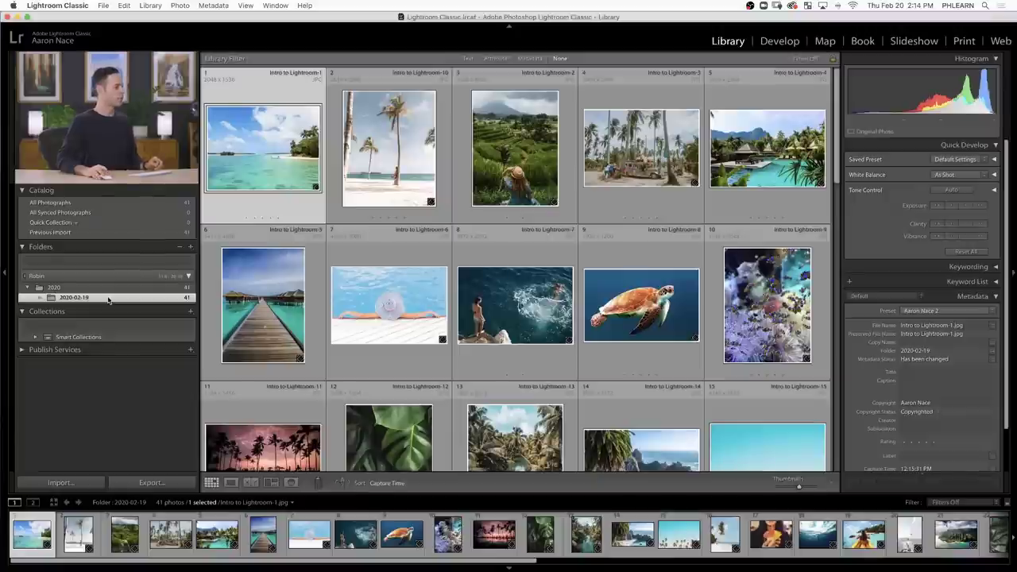
right_click(108, 300)
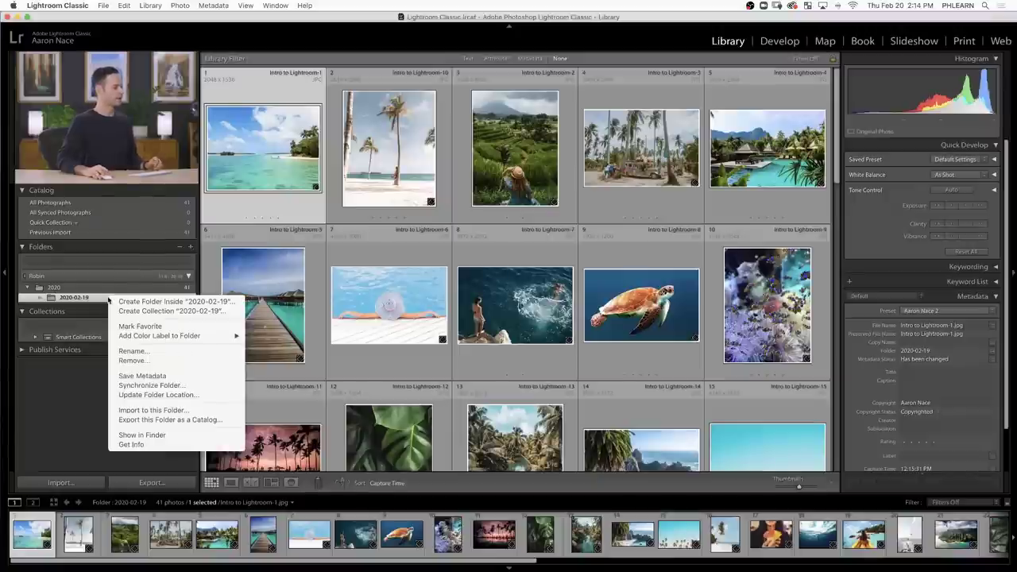
left_click(132, 350)
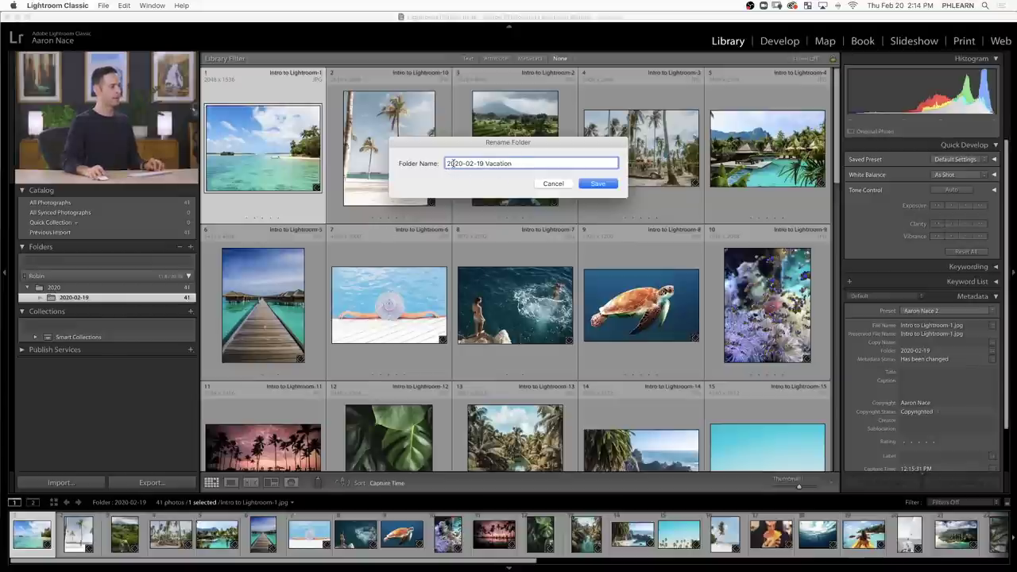
left_click(596, 185)
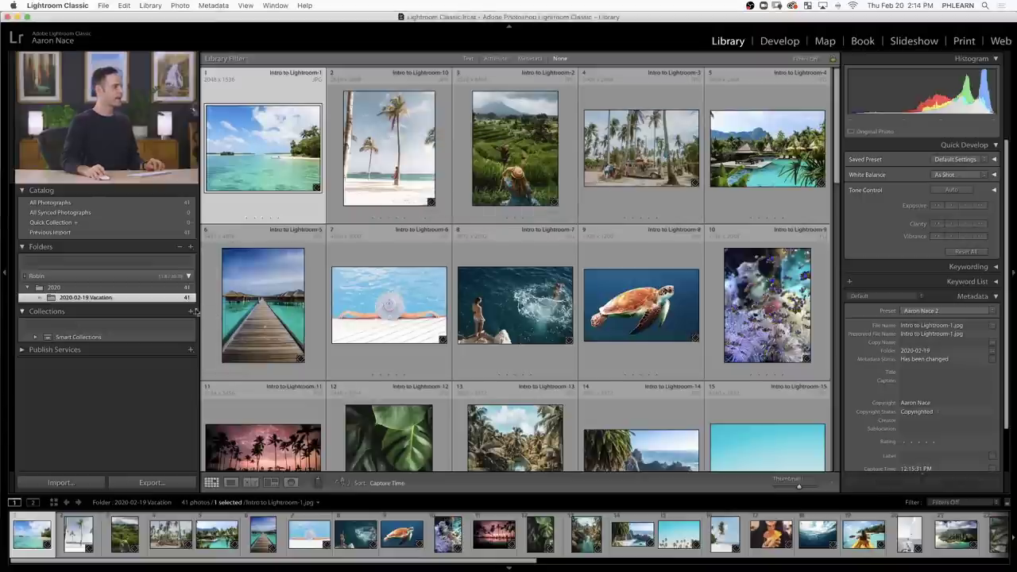
Step: Show the 2020-02-19 Vacation folder in Finder, widening and repositioning the window to reveal the folder hierarchy
right_click(150, 299)
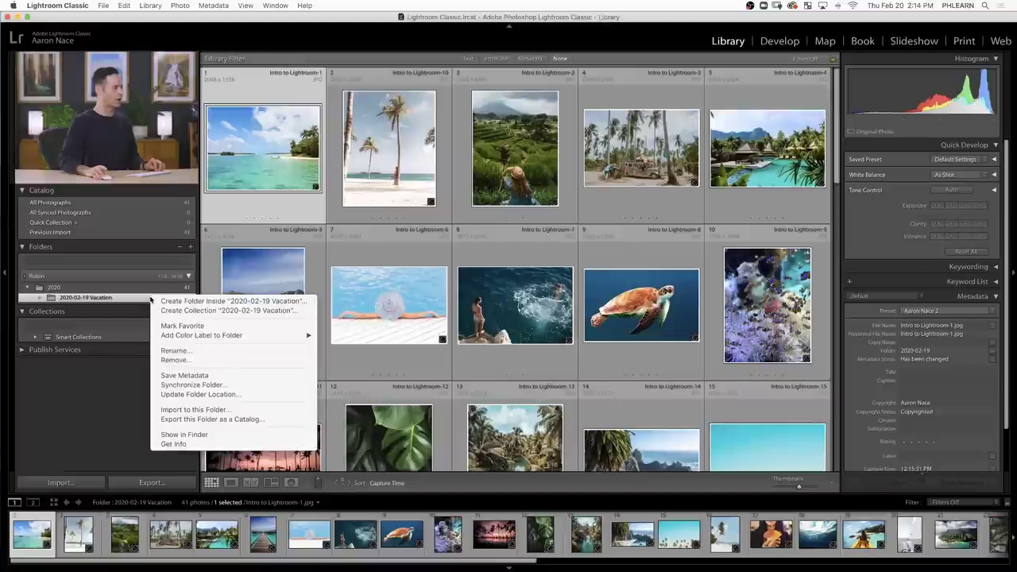
left_click(193, 436)
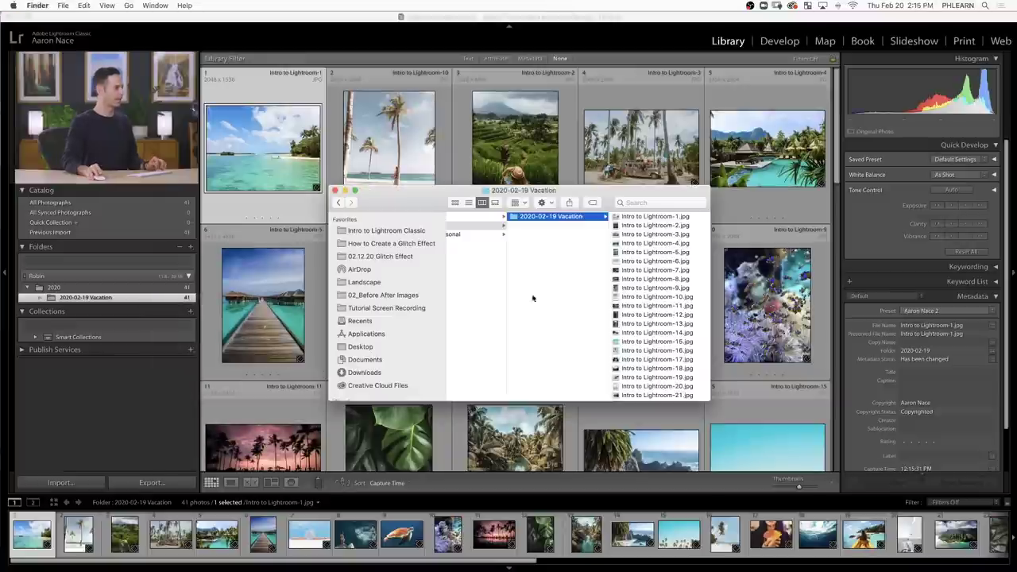
left_click_drag(708, 403, 841, 406)
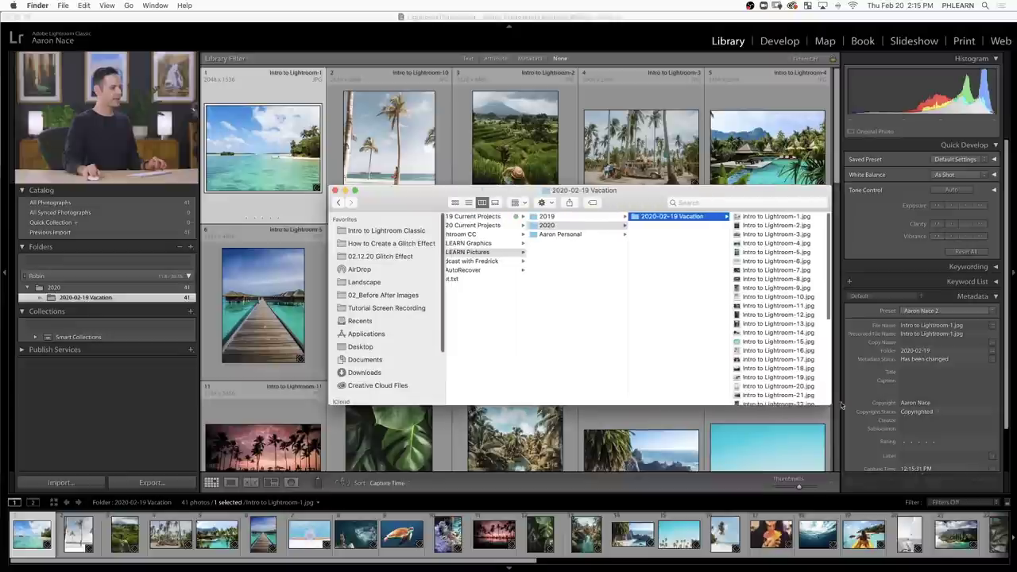
left_click_drag(627, 208, 542, 214)
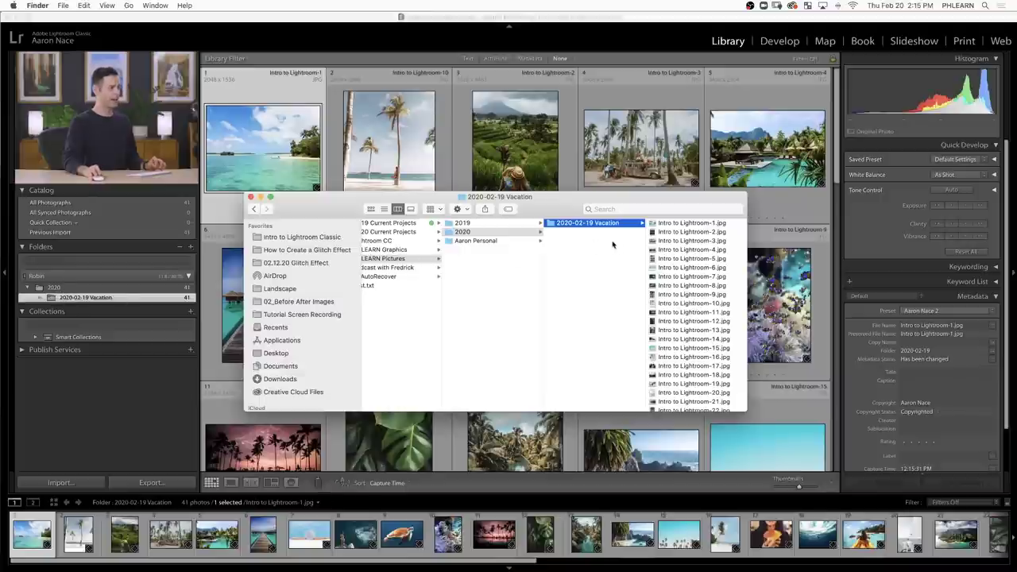
Step: Browse the dated shoot folders inside the 2019 folder to examine how they are named
left_click(463, 223)
scroll(615, 249, "down", 10)
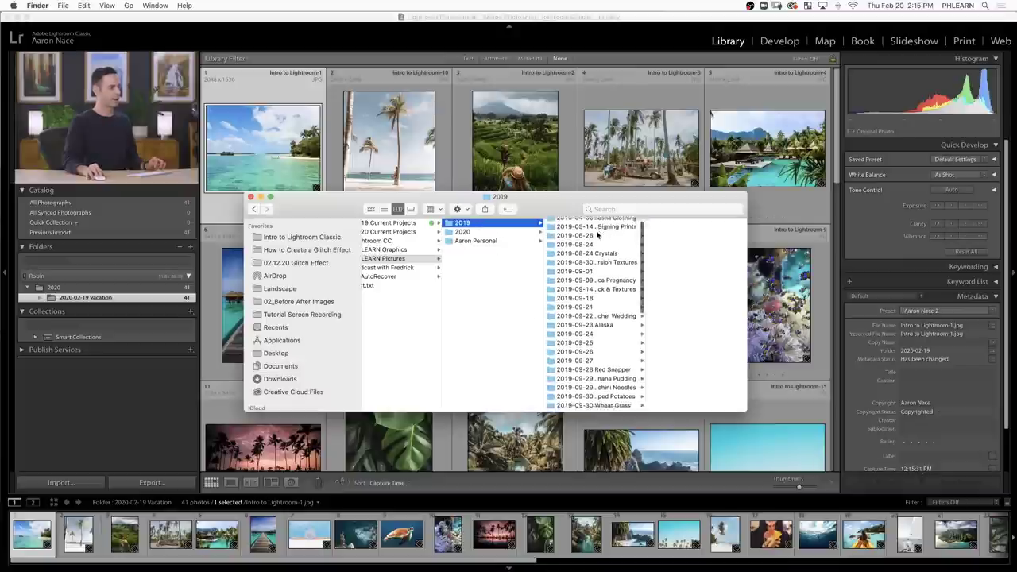
scroll(598, 235, "up", 5)
scroll(598, 235, "up", 5)
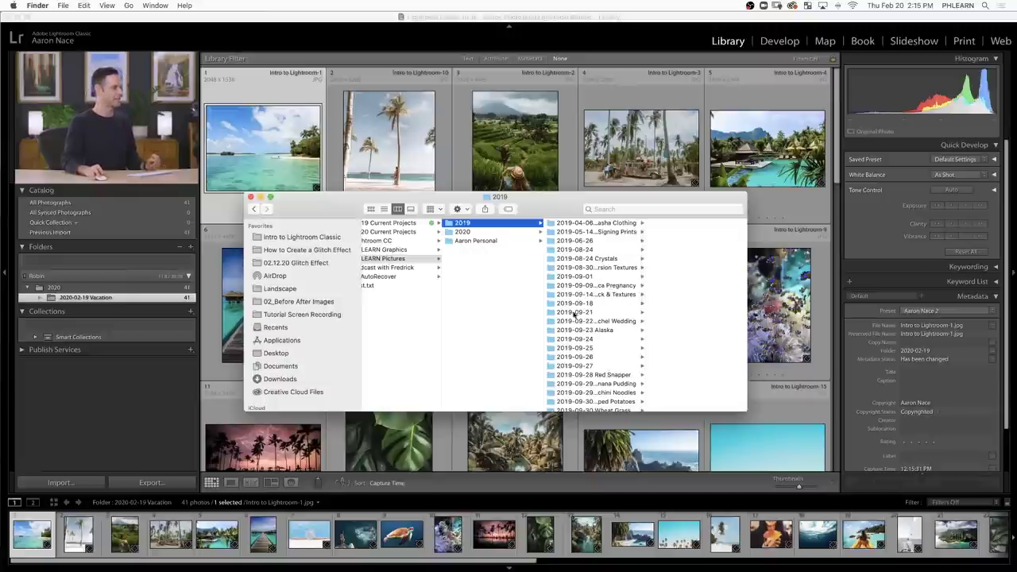
scroll(596, 318, "down", 10)
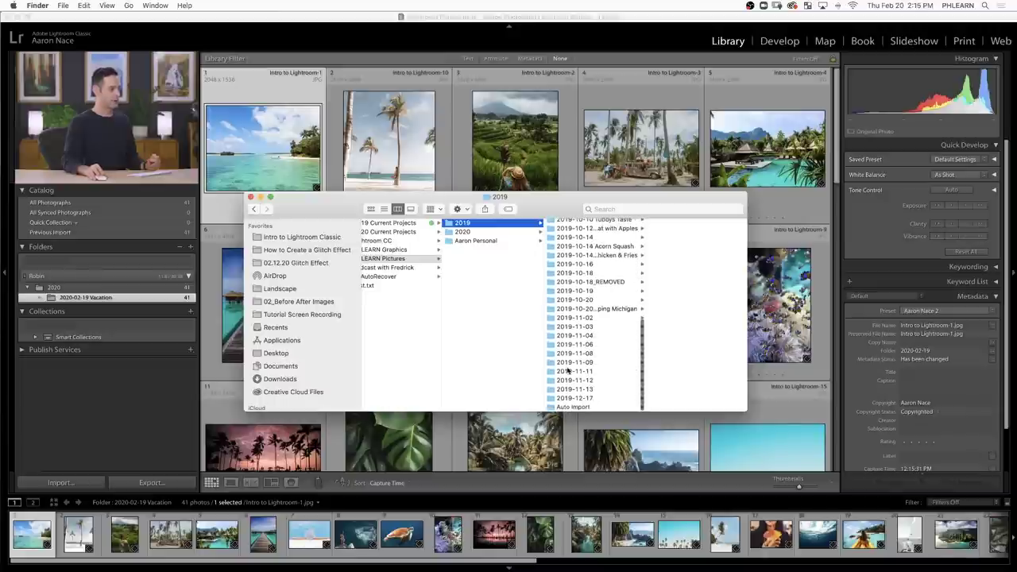
scroll(588, 366, "up", 8)
key("Down")
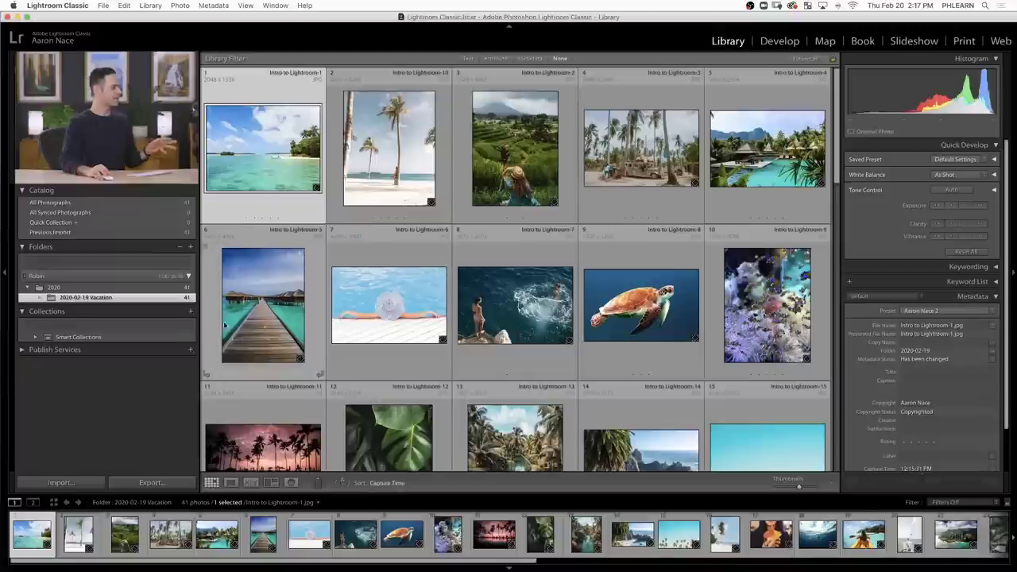
scroll(450, 250, "down", 3)
scroll(450, 250, "down", 5)
scroll(450, 250, "up", 6)
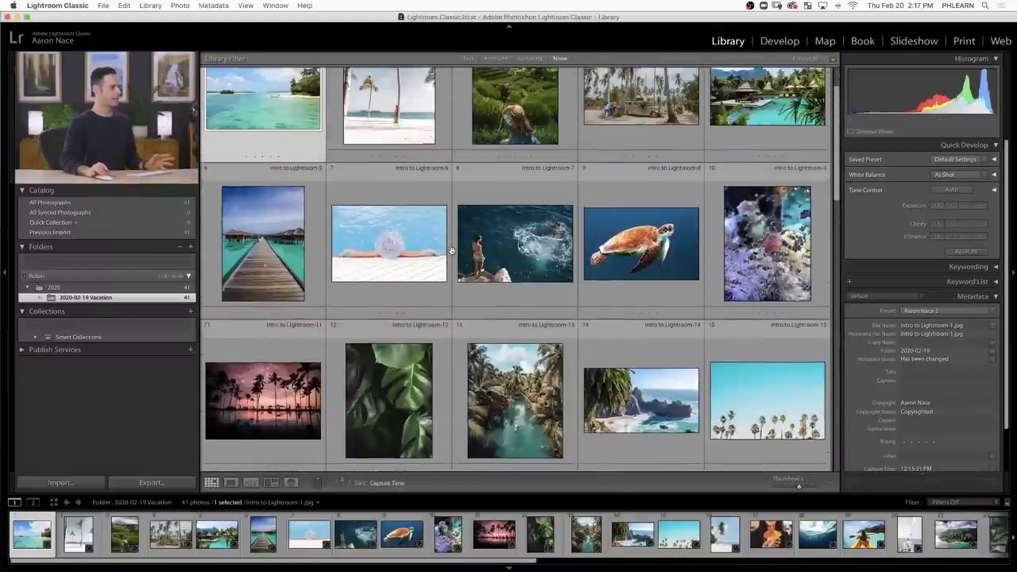
scroll(451, 251, "up", 2)
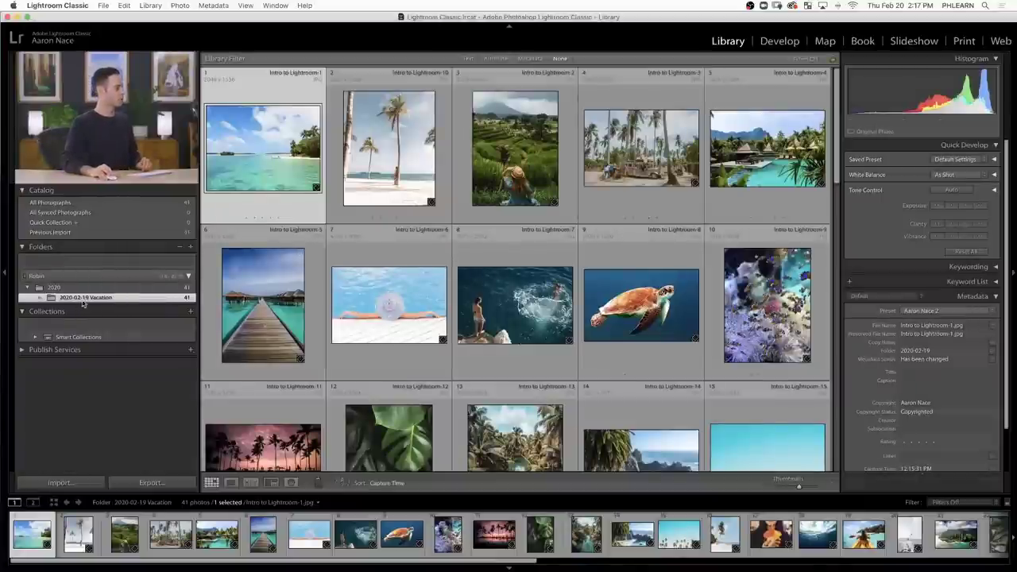
Step: Create a Capture folder inside the 2020-02-19 Vacation folder and expand the parent folder to show it
right_click(129, 298)
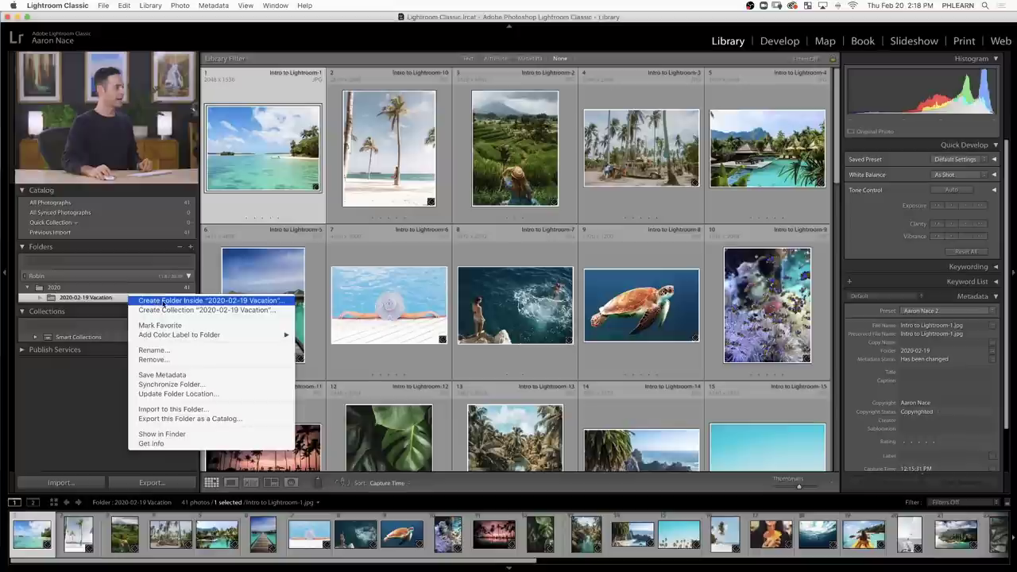
left_click(163, 302)
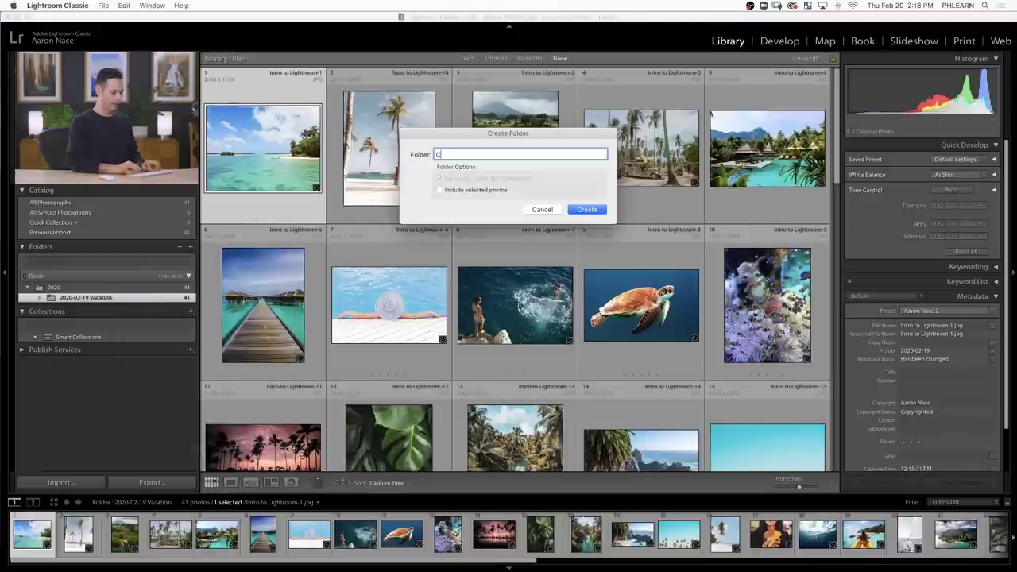
key("Return")
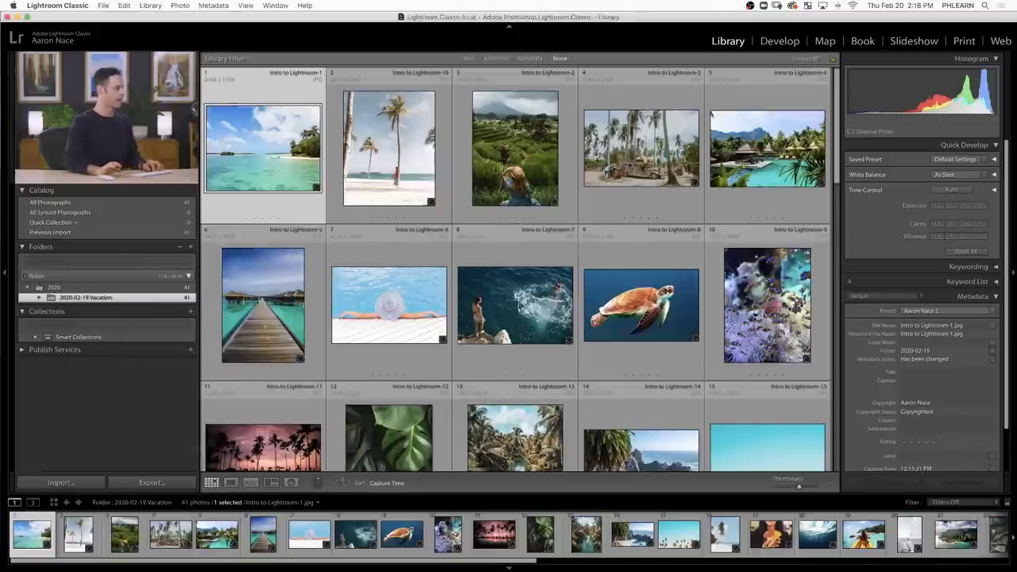
left_click(39, 298)
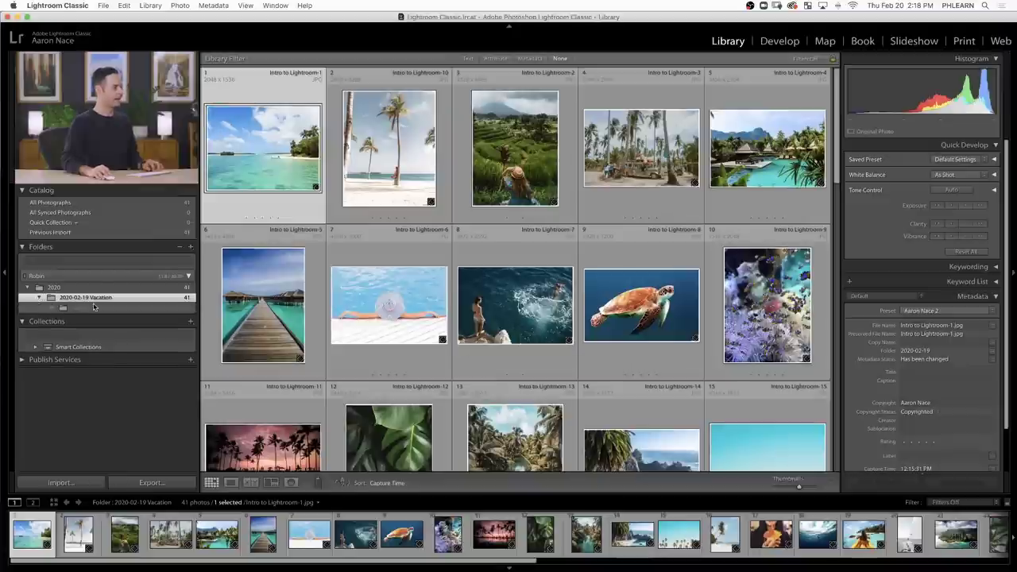
Step: Create two more folders, PSD and Output, inside the 2020-02-19 Vacation folder
right_click(153, 299)
left_click(178, 302)
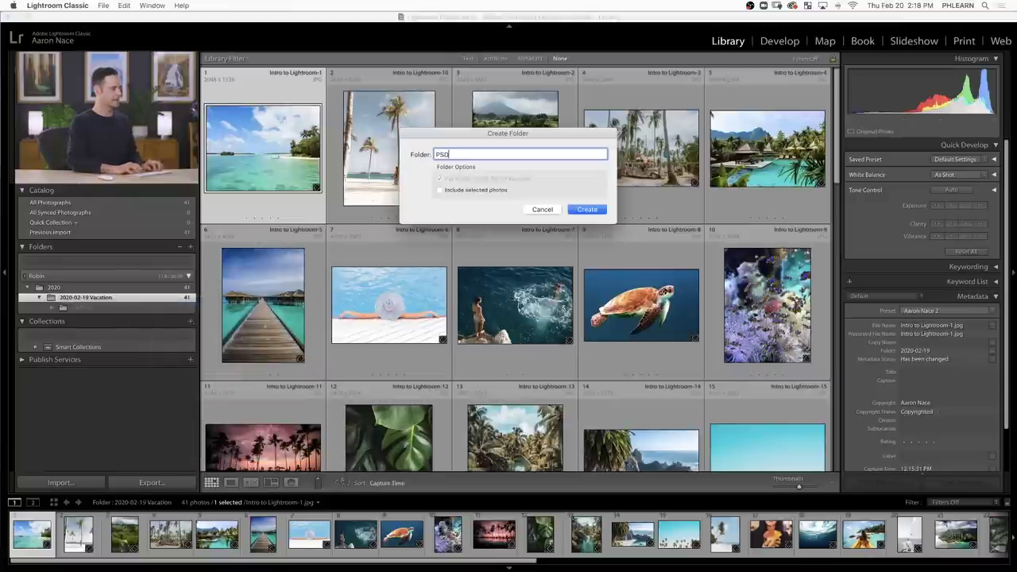
type("PSD")
key("Return")
right_click(154, 298)
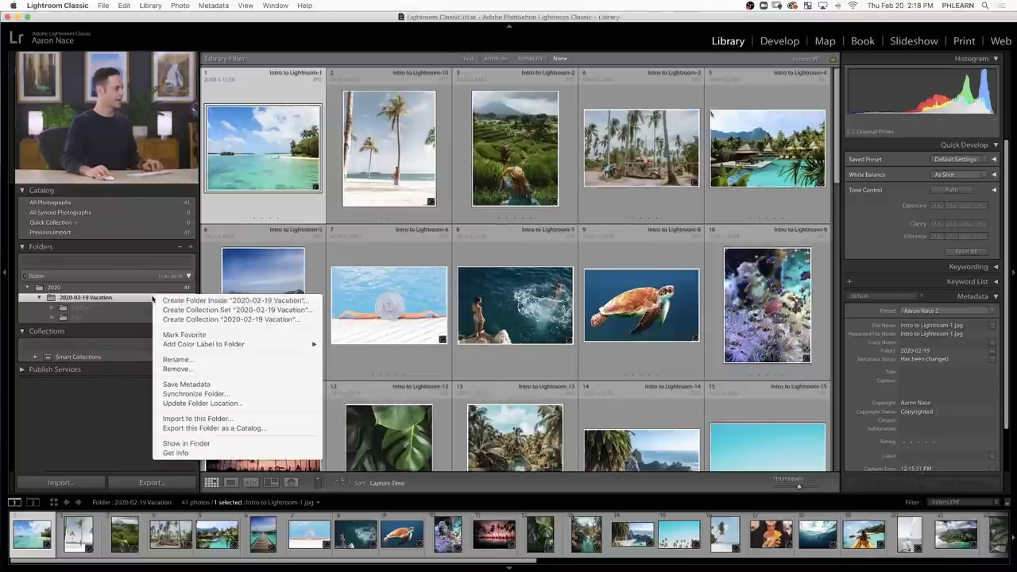
left_click(175, 301)
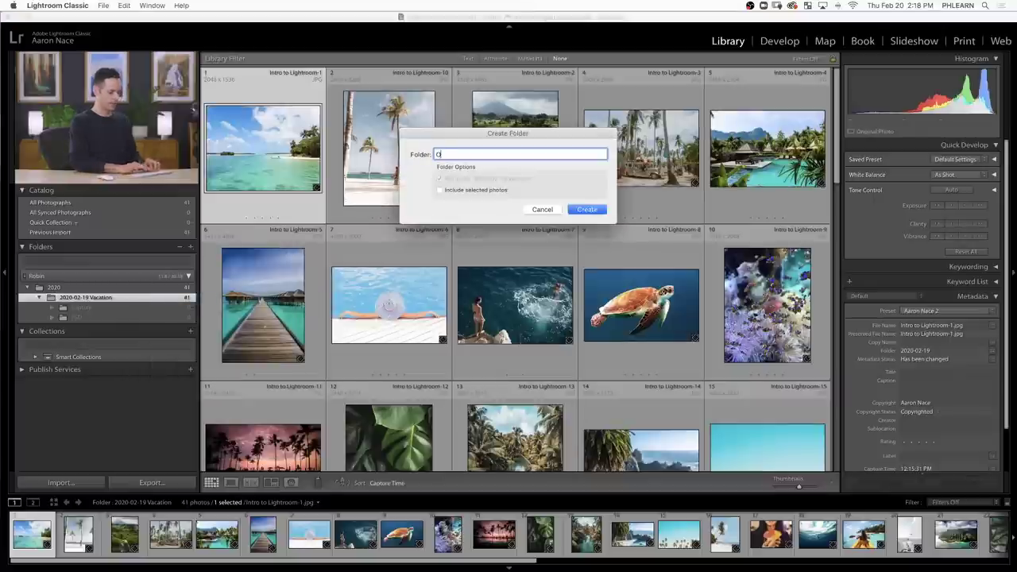
key("Return")
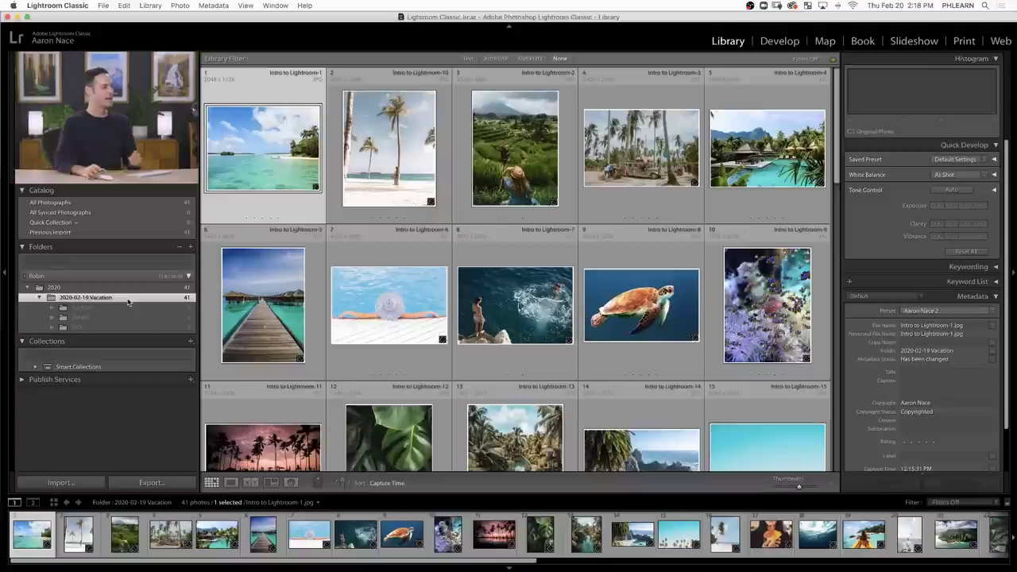
Step: Move all photos of the 2020-02-19 Vacation folder into its Capture subfolder, then clear the selection
scroll(270, 165, "down", 12)
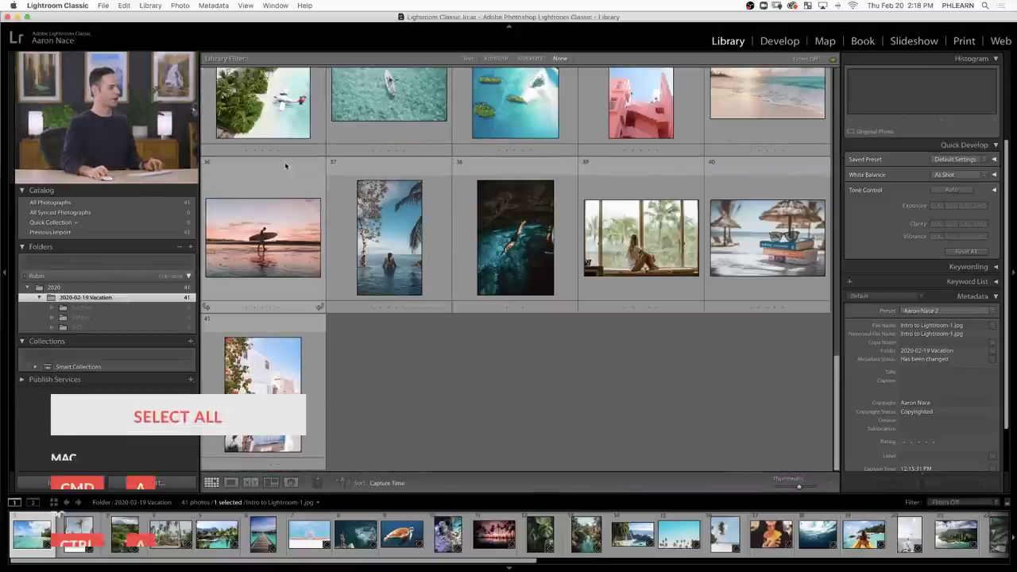
key("super+a")
scroll(336, 214, "up", 12)
left_click_drag(290, 154, 163, 298)
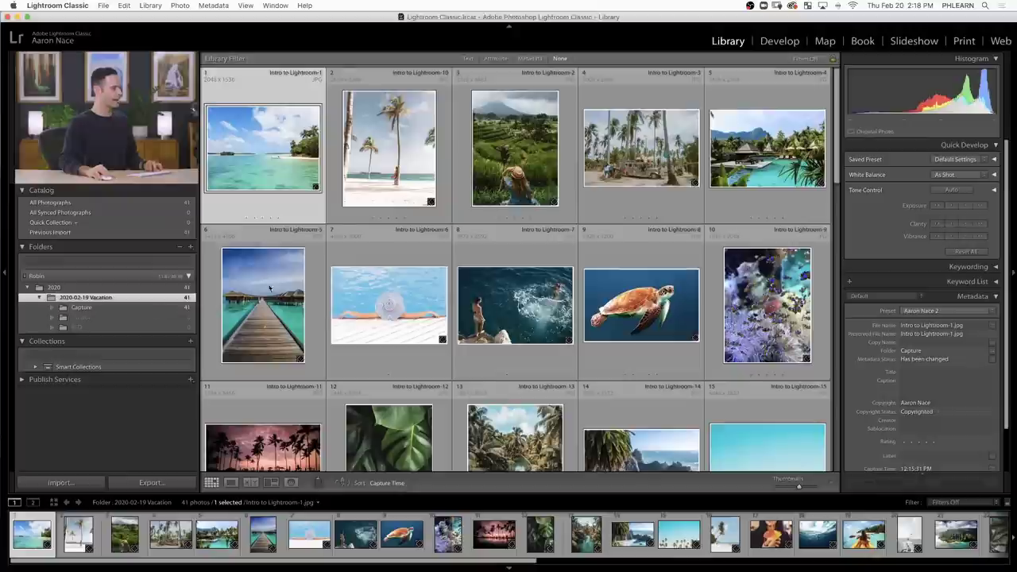
key("super+d")
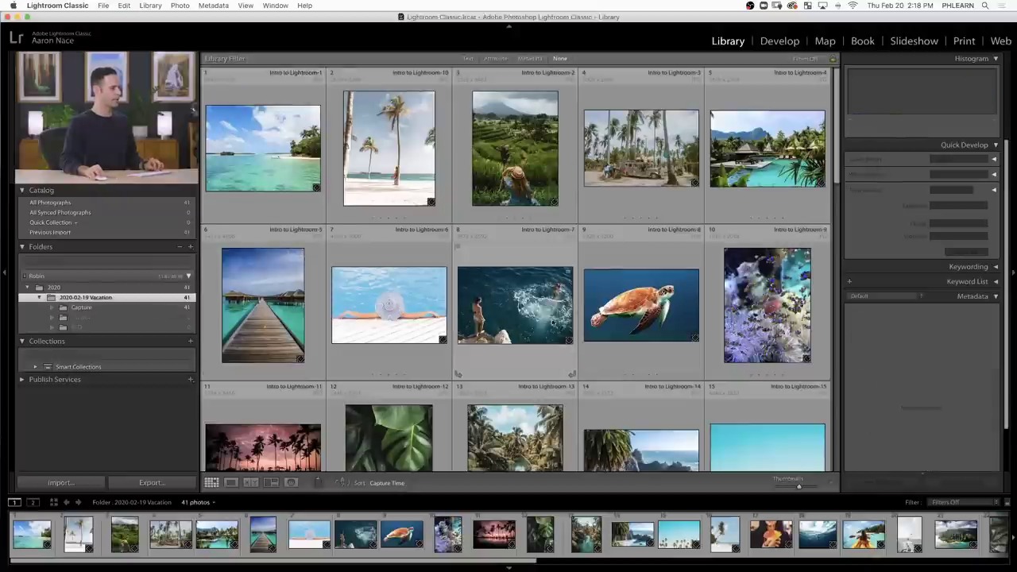
Step: Open the sea turtle photo in Adobe Photoshop 2020 as a copy with Lightroom adjustments
left_click(625, 300)
right_click(624, 299)
mouse_move(644, 338)
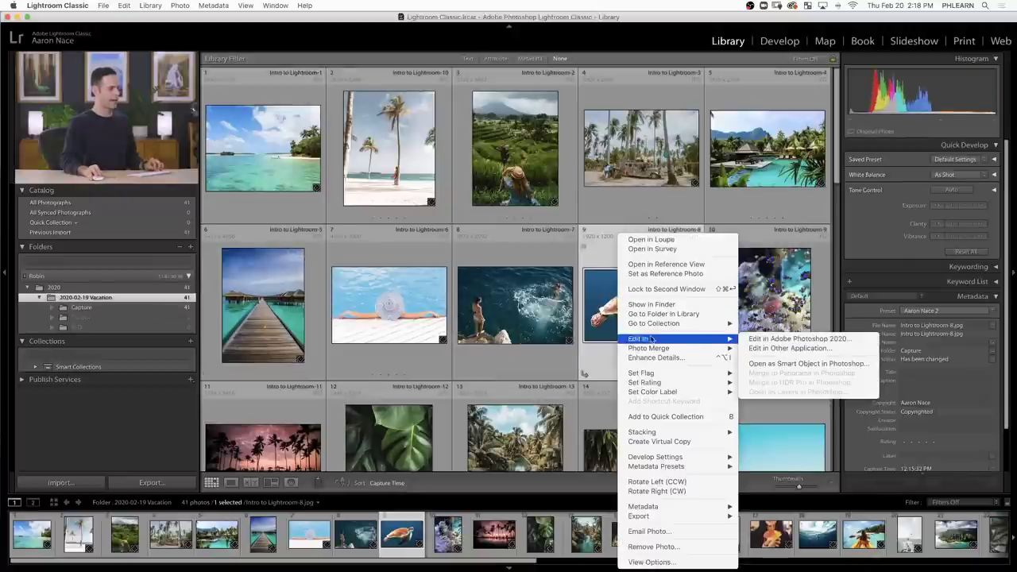
left_click(777, 340)
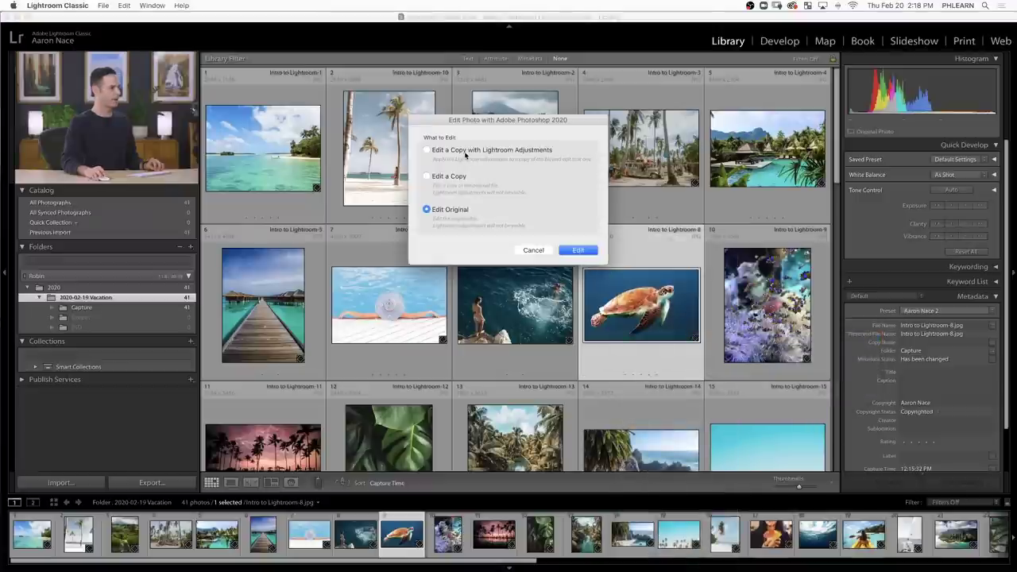
left_click(575, 252)
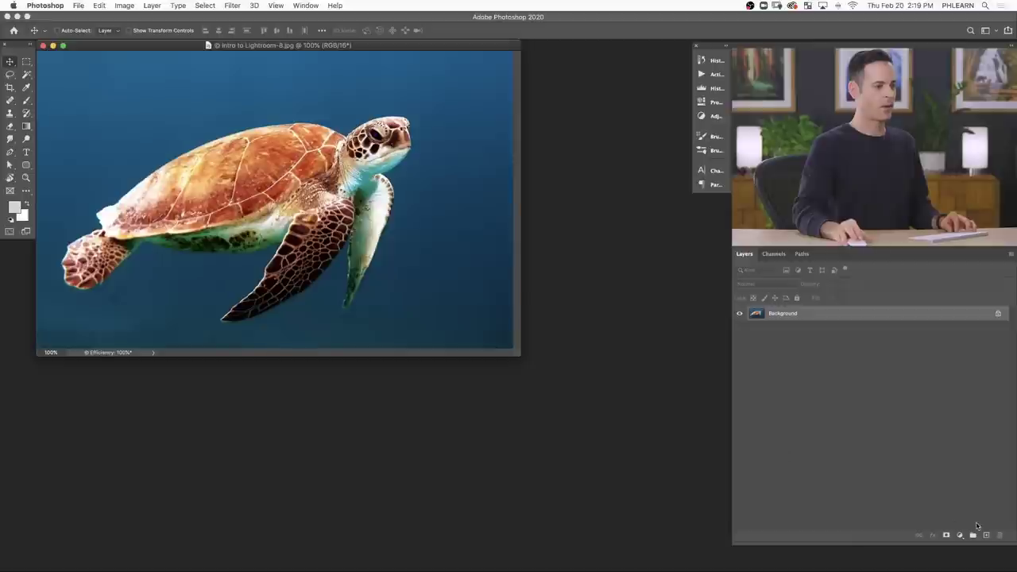
Step: Add a Curves adjustment layer that lifts the turtle image's shadows, then save and close the document
left_click(950, 535)
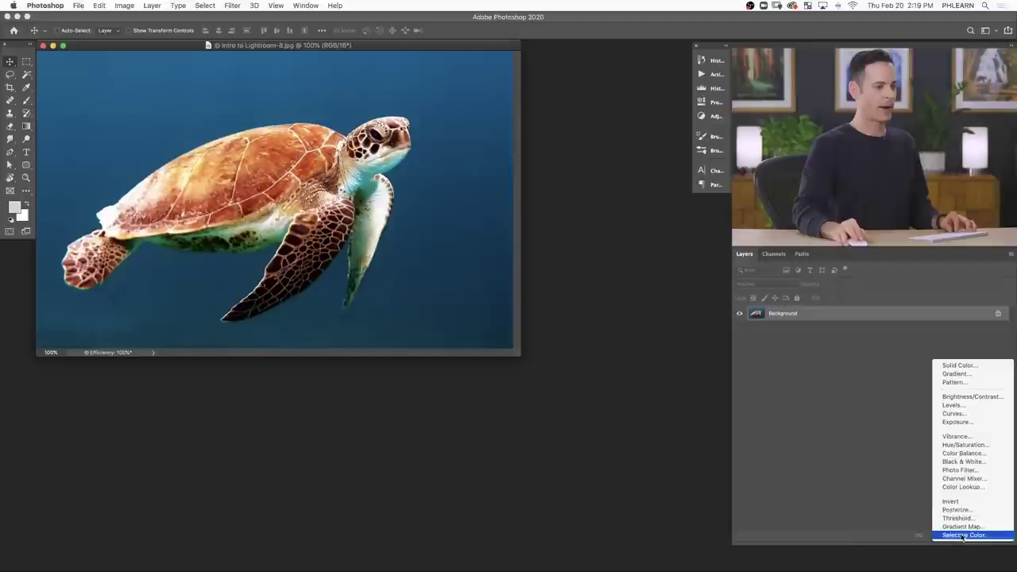
left_click(955, 413)
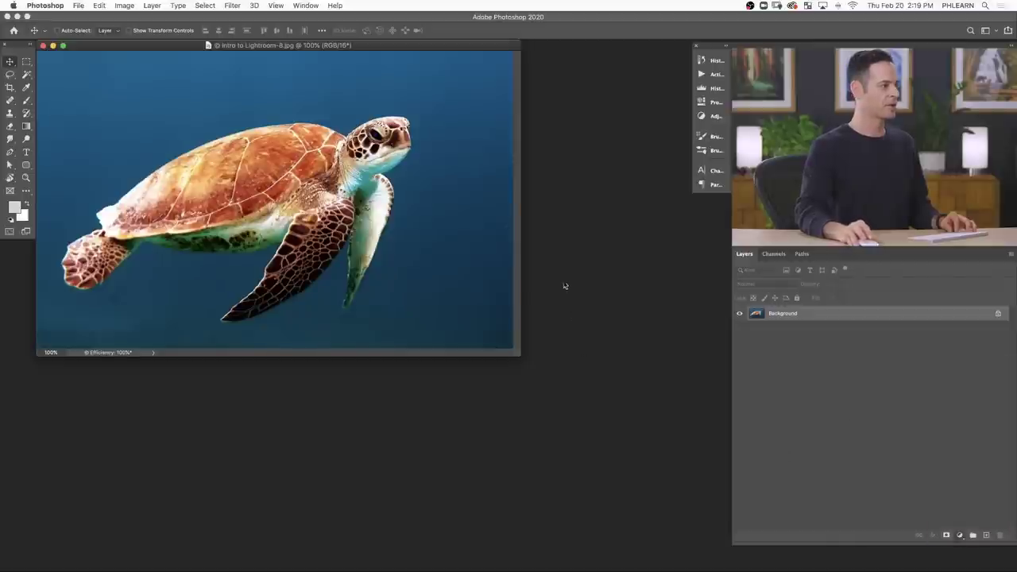
left_click_drag(566, 218, 566, 215)
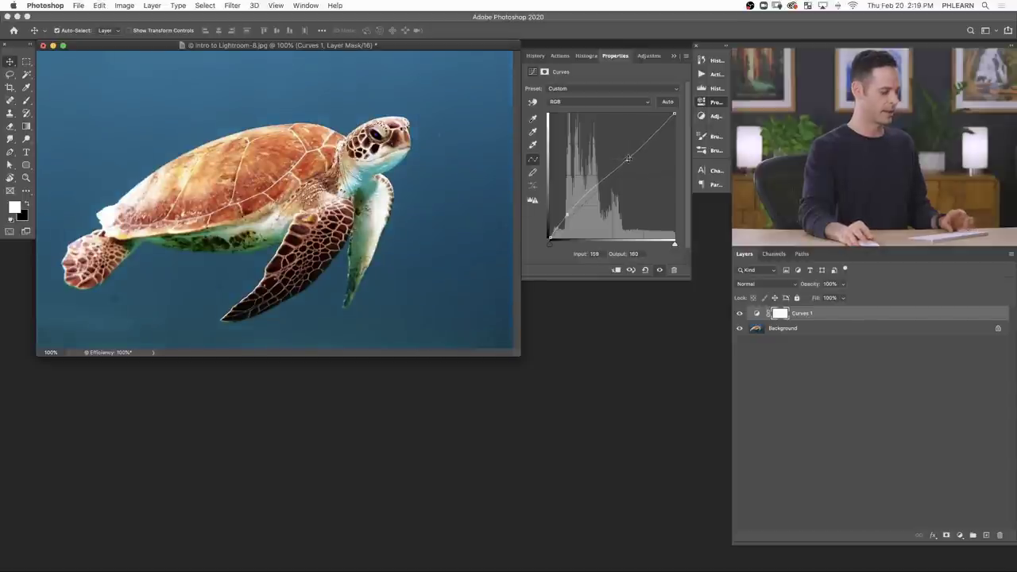
key("super+s")
key("super+w")
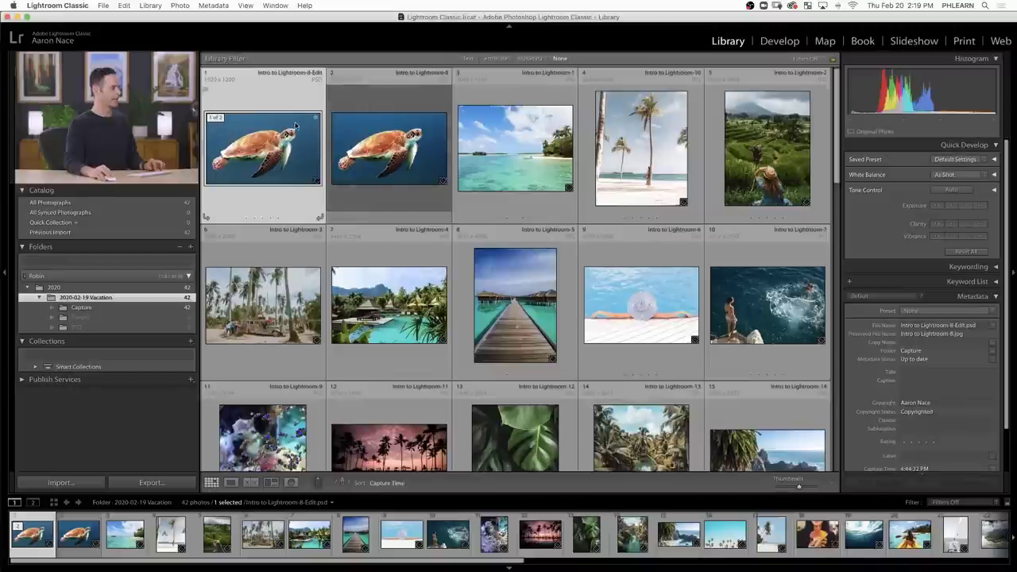
Step: Back in Lightroom Classic, move the edited turtle PSD into the PSD folder and open that folder
left_click_drag(262, 149, 157, 327)
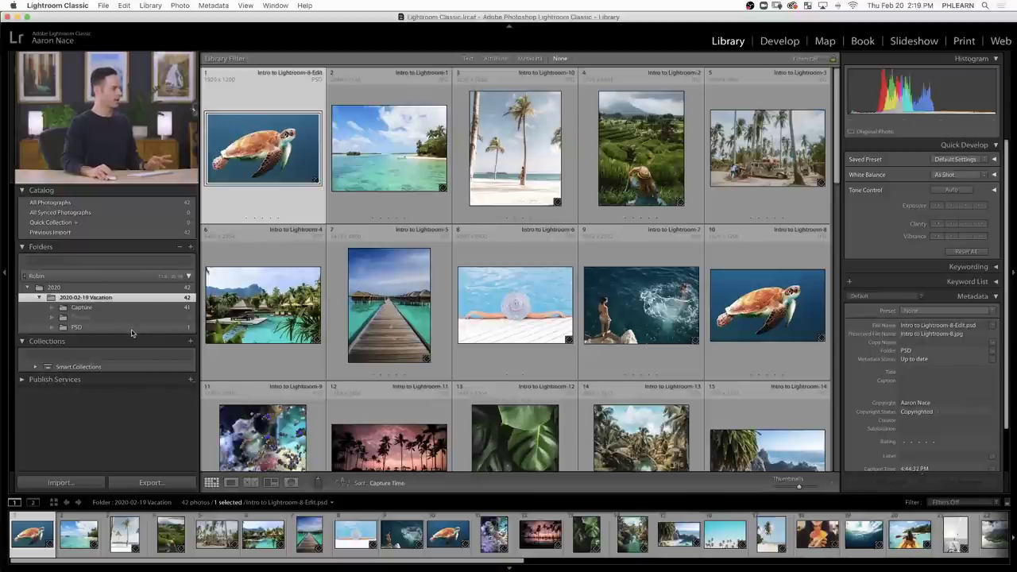
left_click(130, 329)
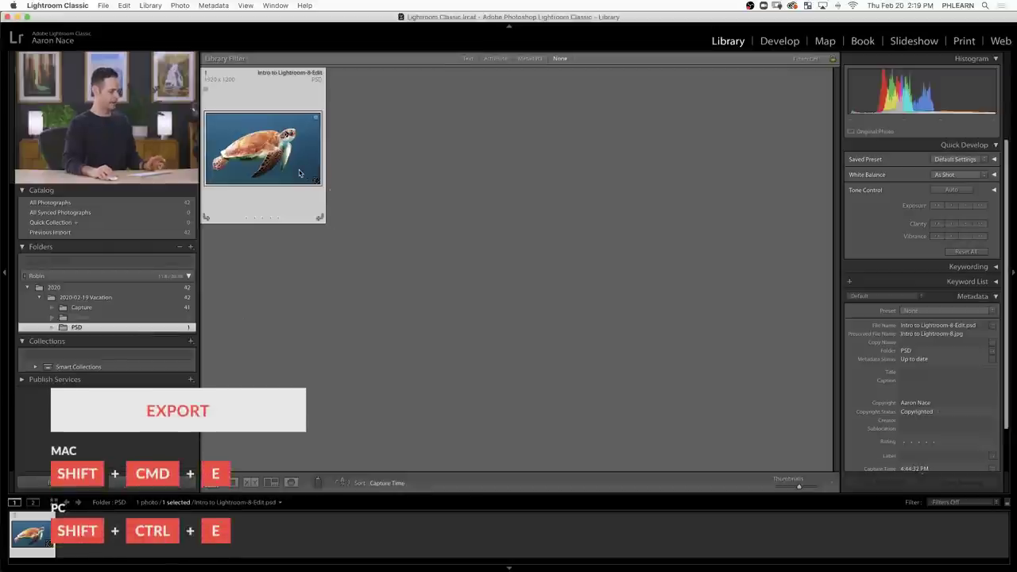
Step: Export the edited turtle photo as a JPEG into the Output folder inside 2020-02-19 Vacation
key("shift+super+e")
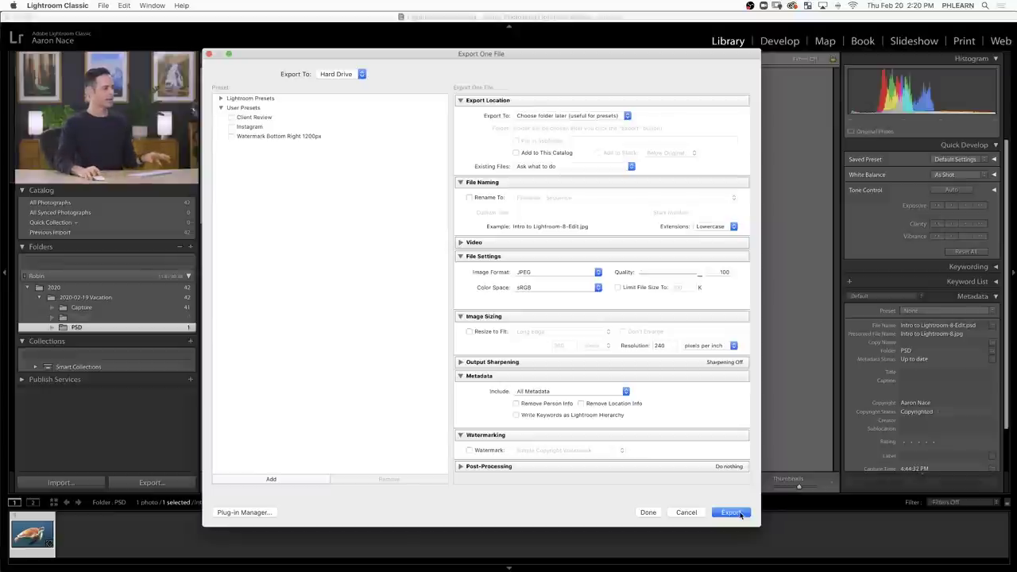
left_click(731, 513)
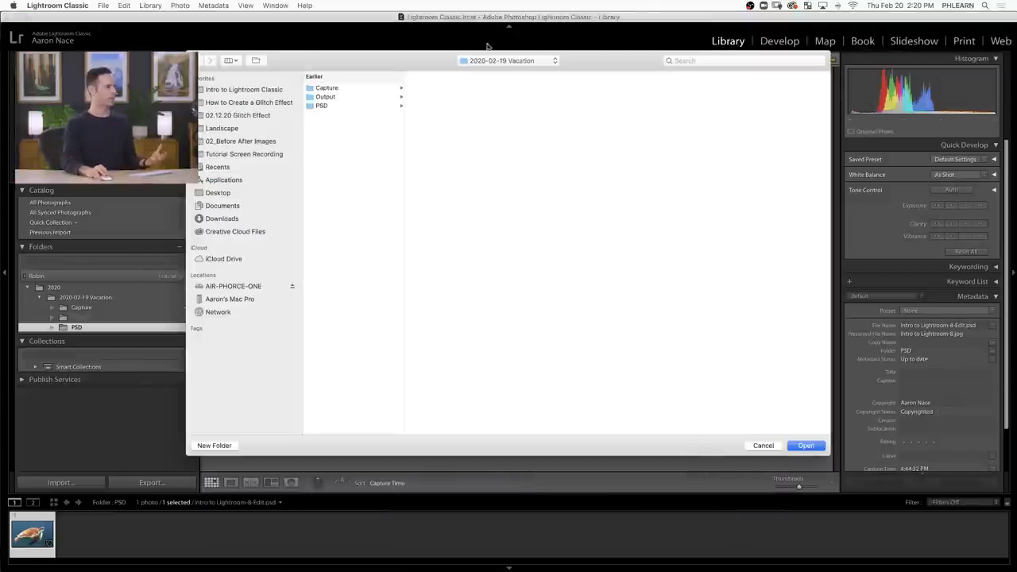
left_click(493, 61)
left_click(499, 73)
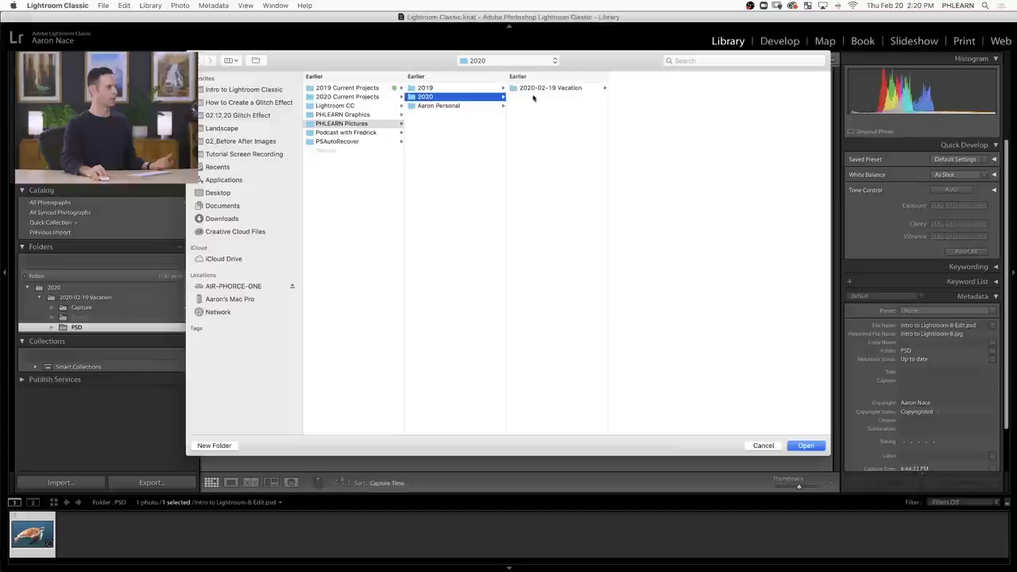
left_click(548, 88)
left_click(636, 97)
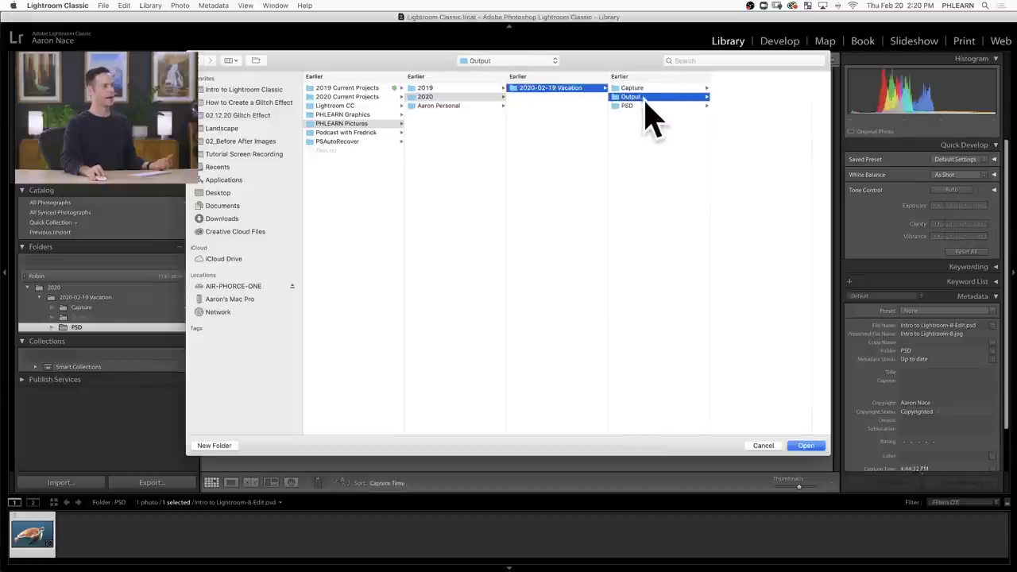
left_click(804, 446)
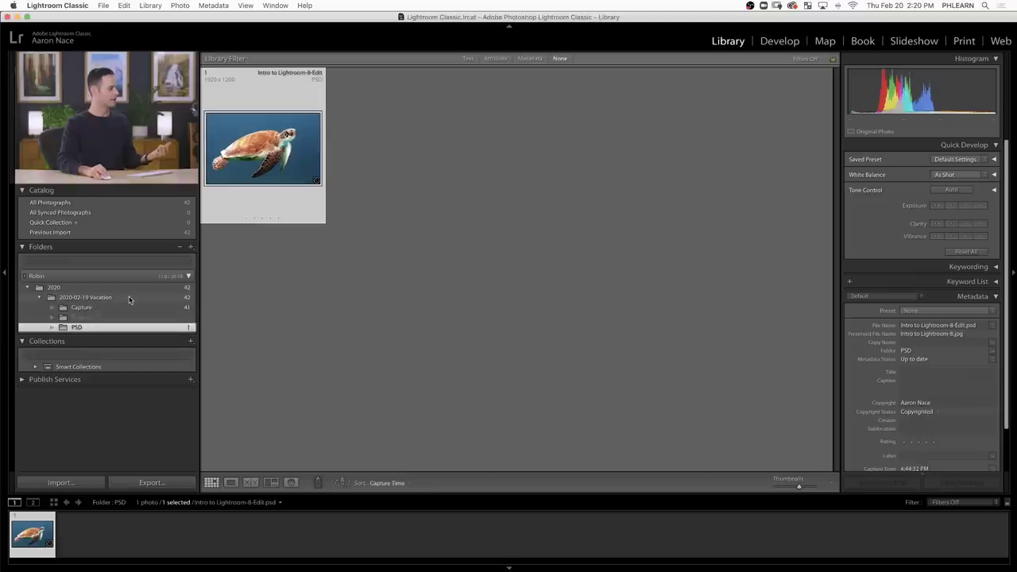
Step: Synchronize the 2020-02-19 Vacation folder to import the newly exported photo, then show the Output folder's contents
left_click(143, 298)
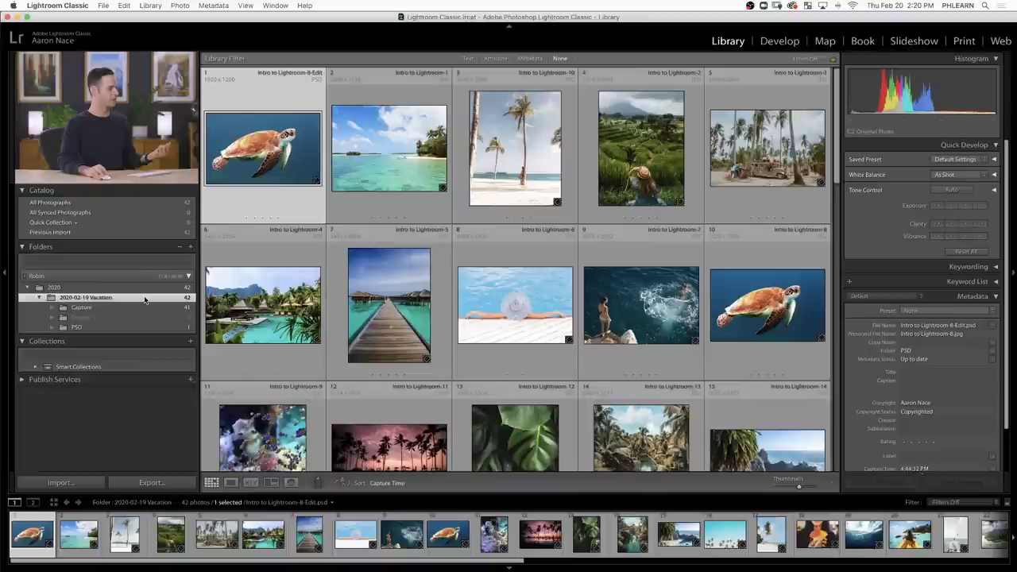
right_click(145, 299)
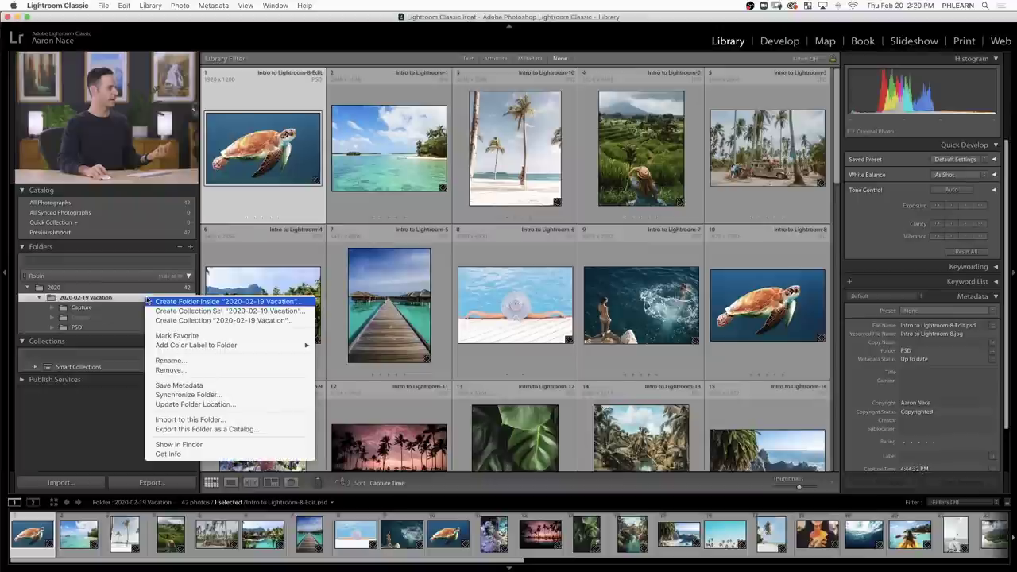
left_click(219, 396)
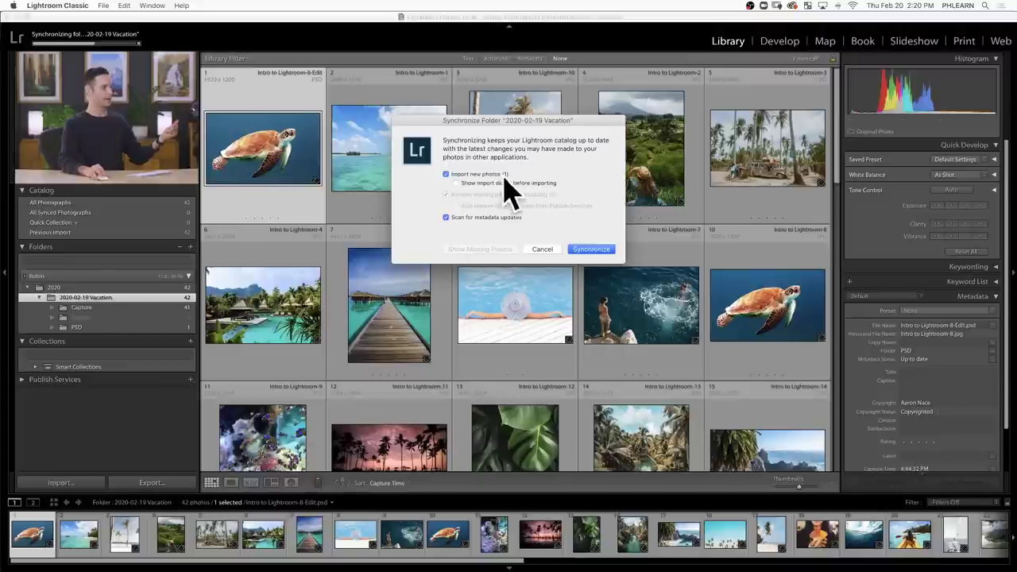
left_click(588, 249)
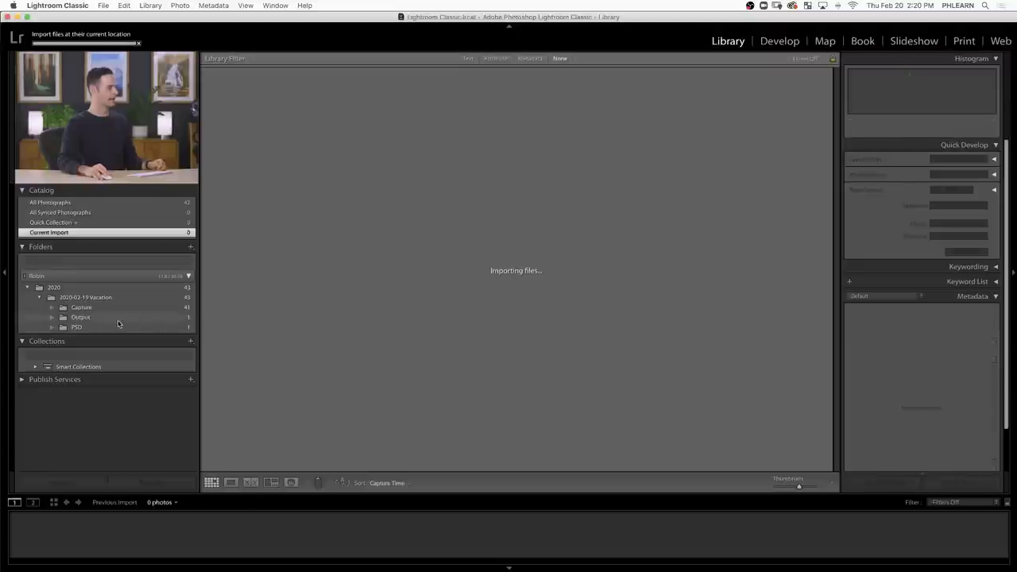
left_click(127, 319)
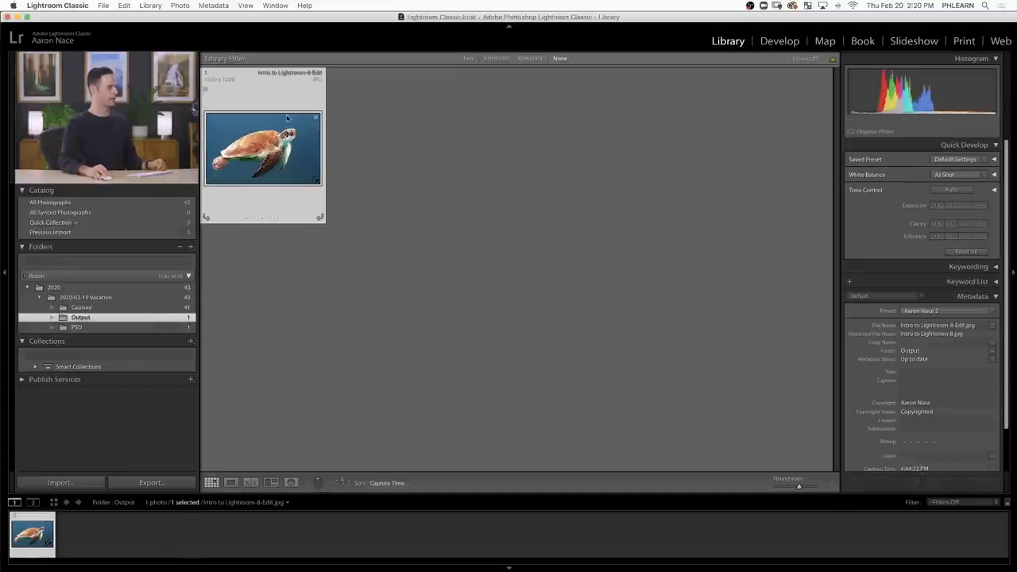
left_click(321, 329)
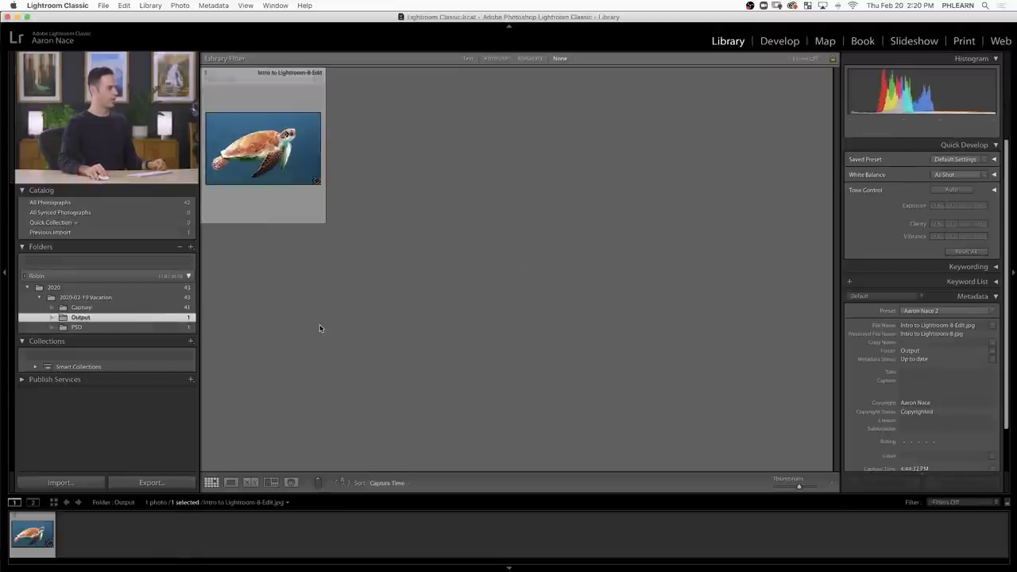